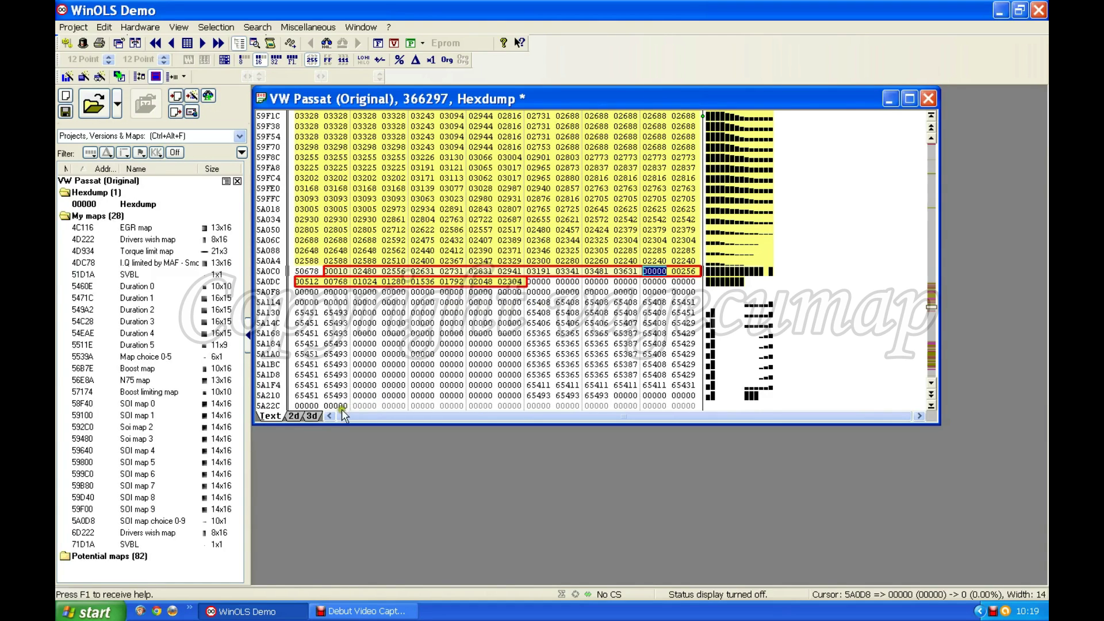
Show the hexdump in 2D, locate the potential 11x14 Bosch map after the SOI maps, and open it in its own window
click(293, 416)
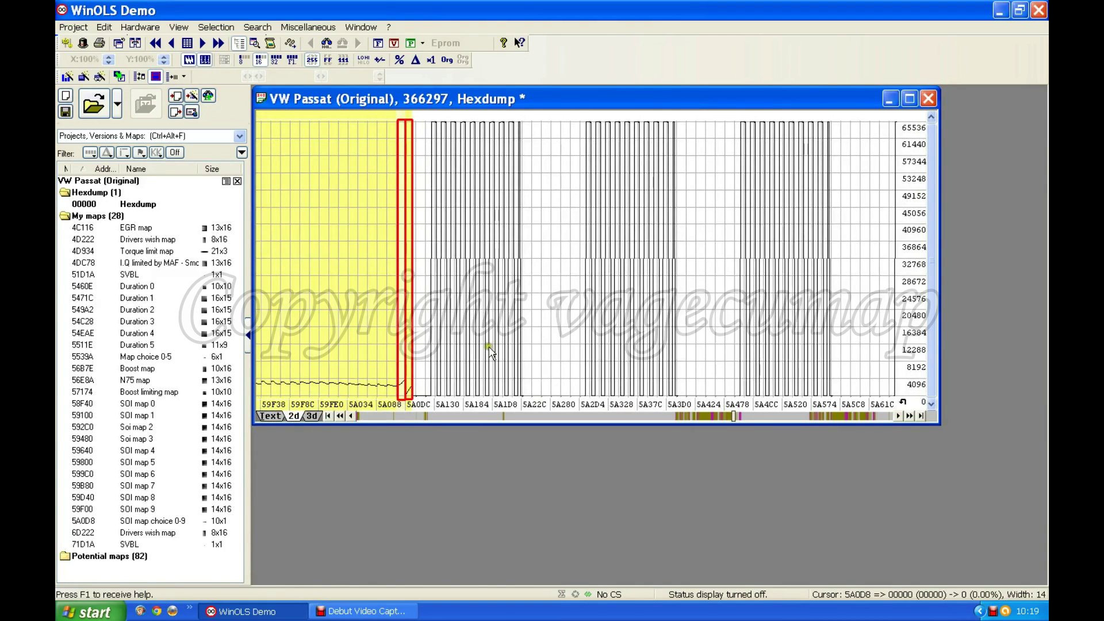
scroll(488, 338, up, 8)
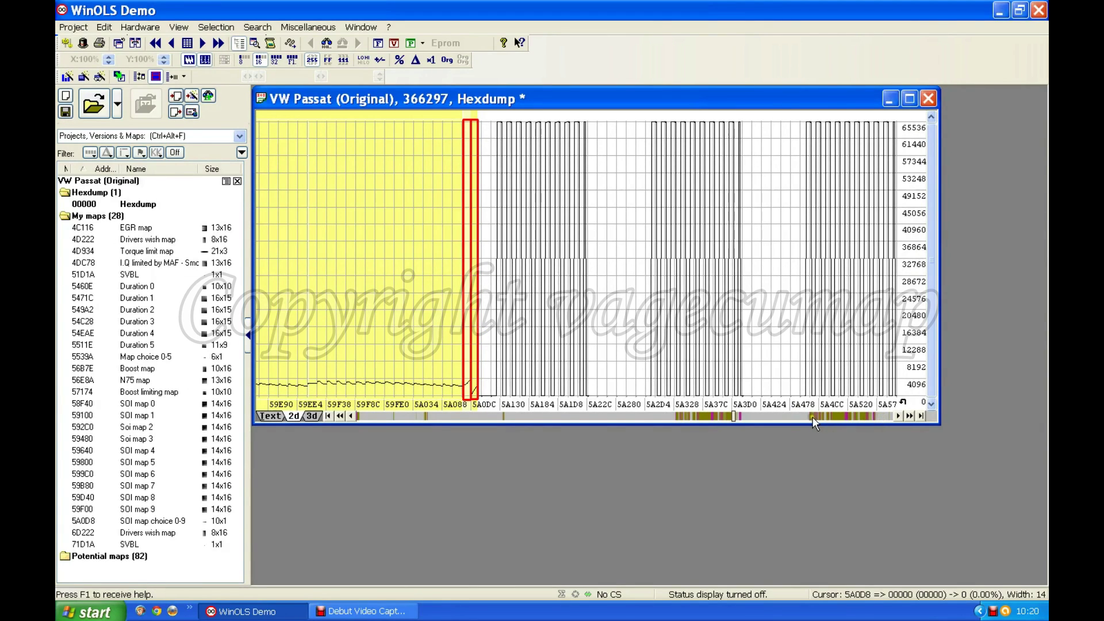
click(798, 416)
click(798, 416)
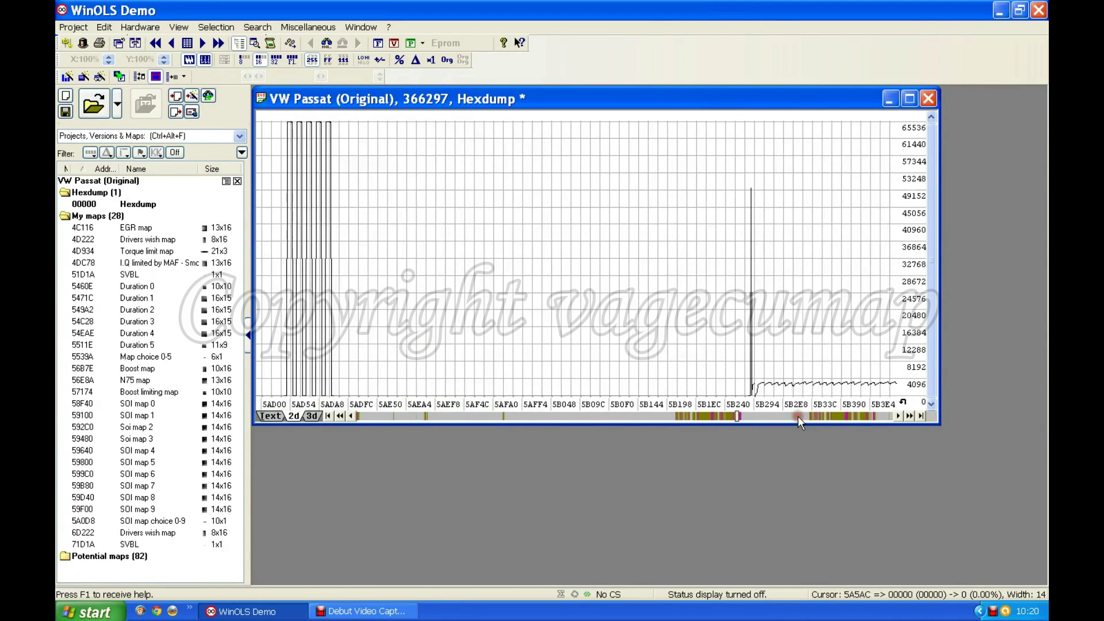
scroll(773, 271, down, 3)
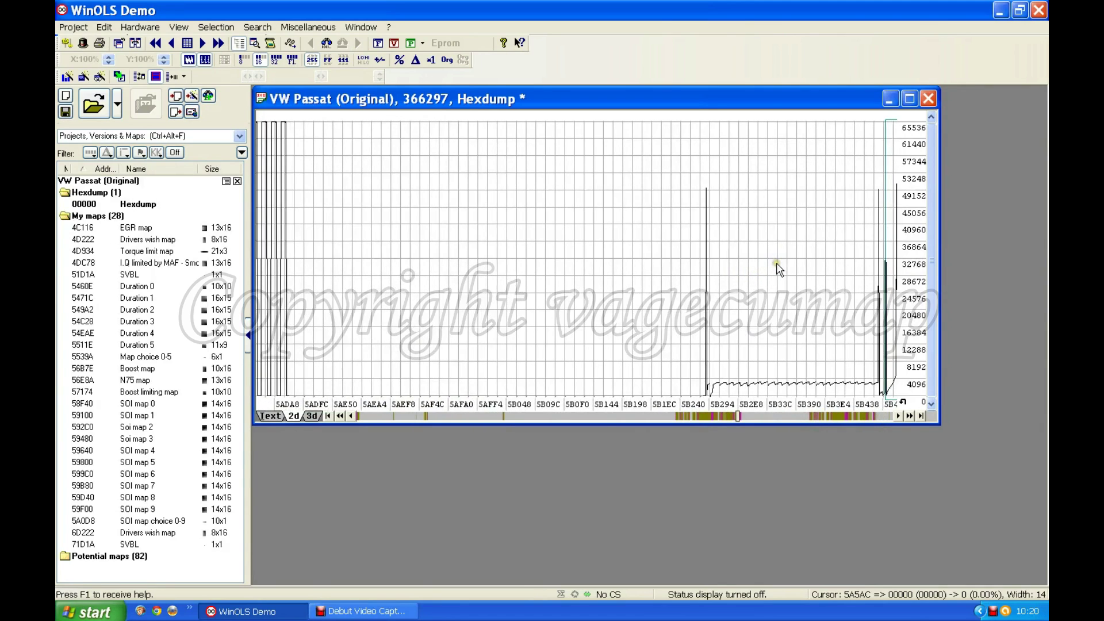
scroll(776, 266, down, 5)
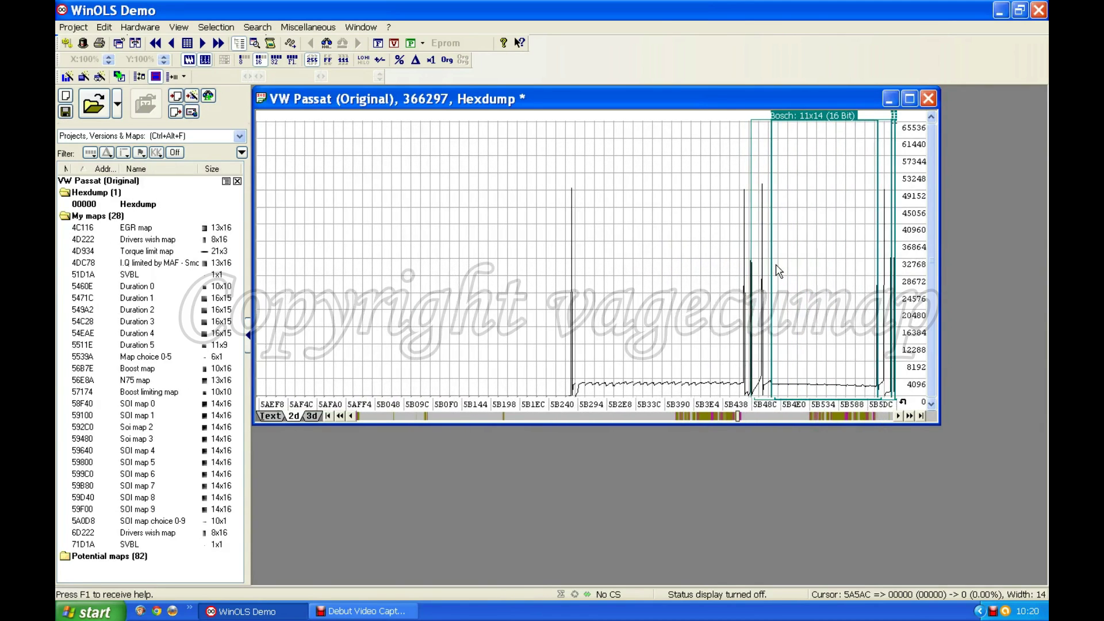
scroll(776, 265, down, 4)
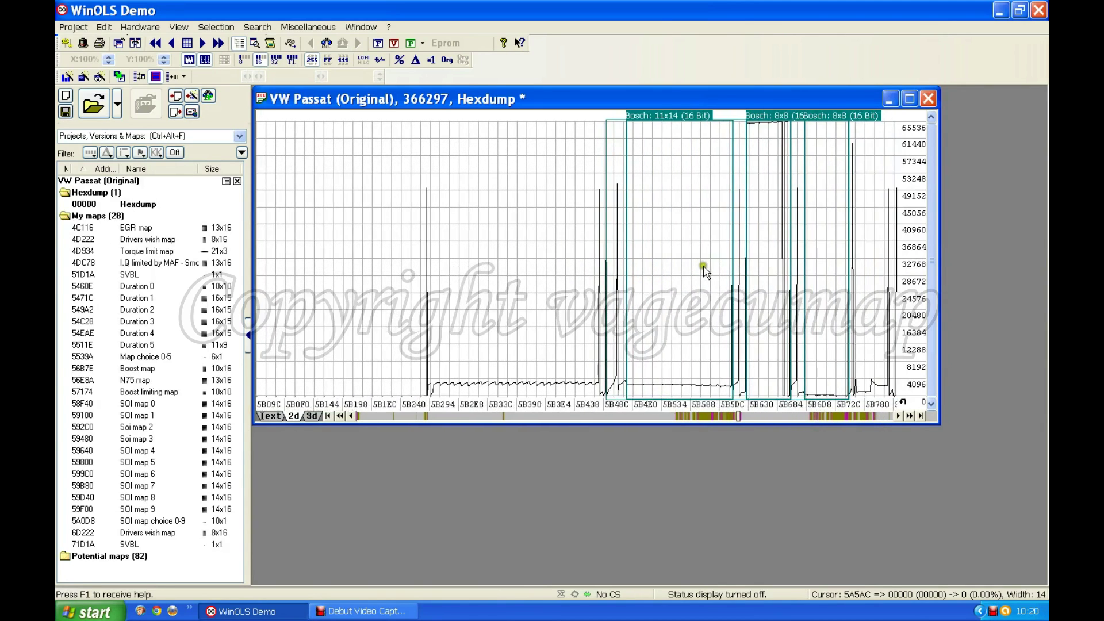
scroll(630, 240, down, 3)
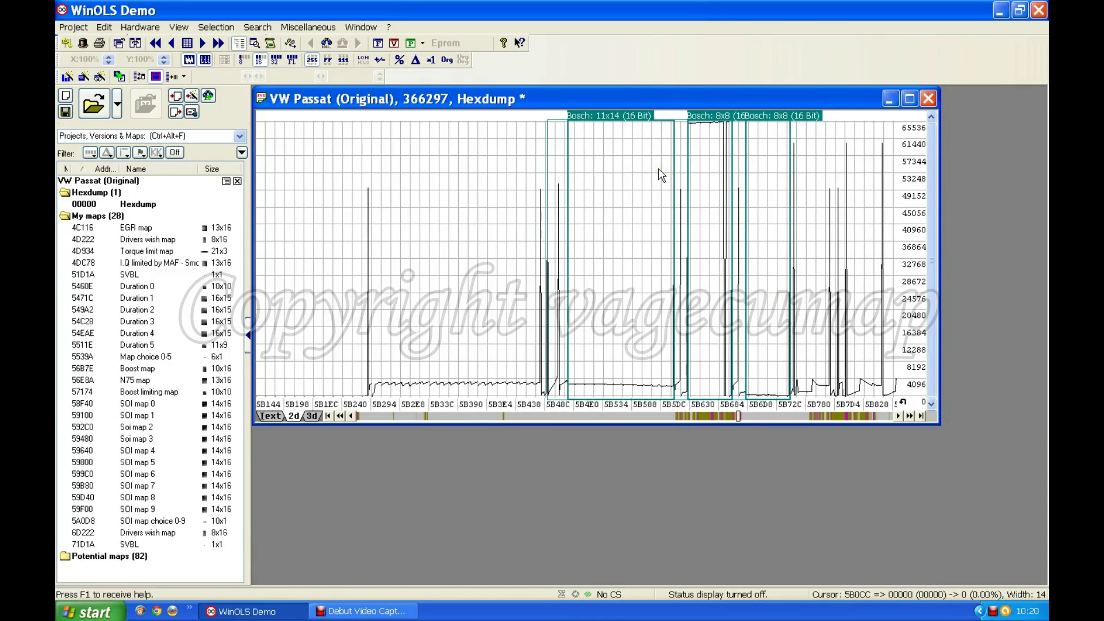
click(624, 155)
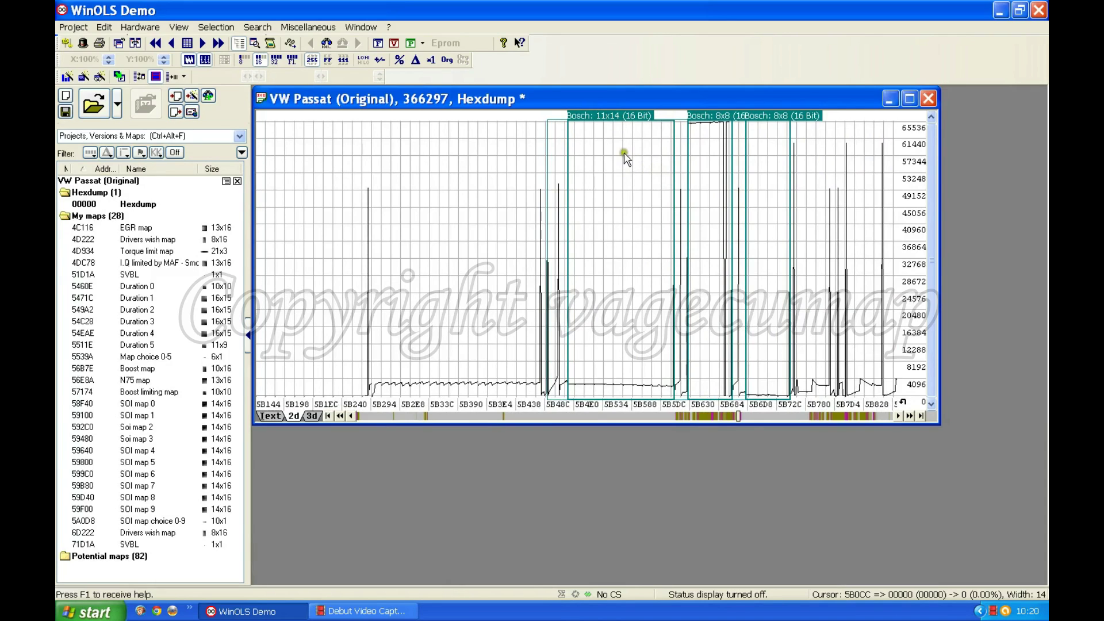
click(616, 116)
double_click(616, 117)
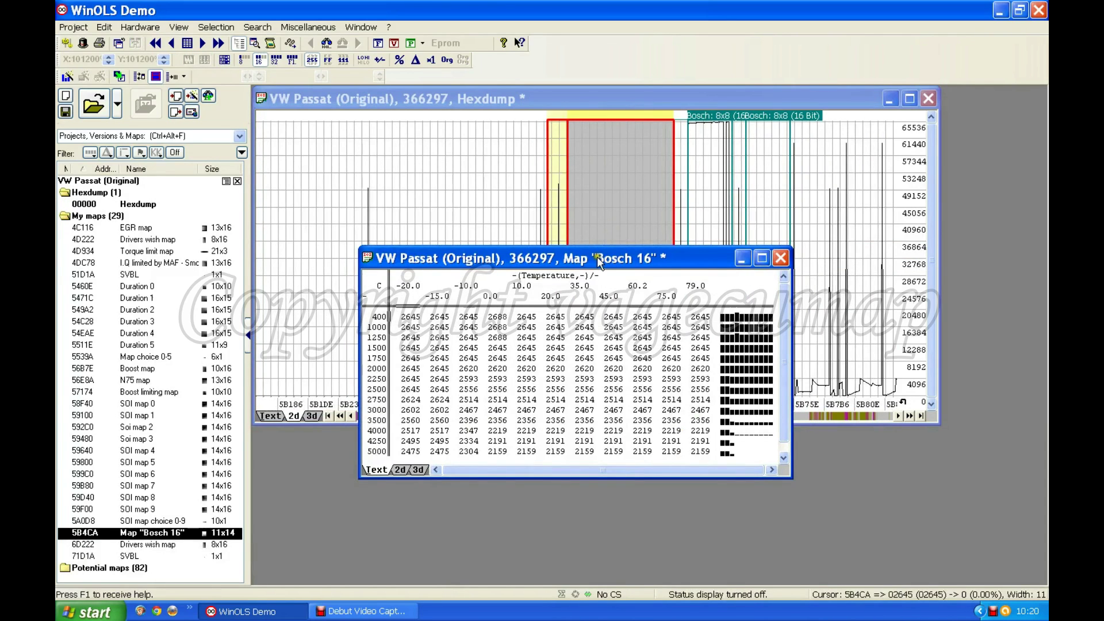
drag(595, 258, 597, 154)
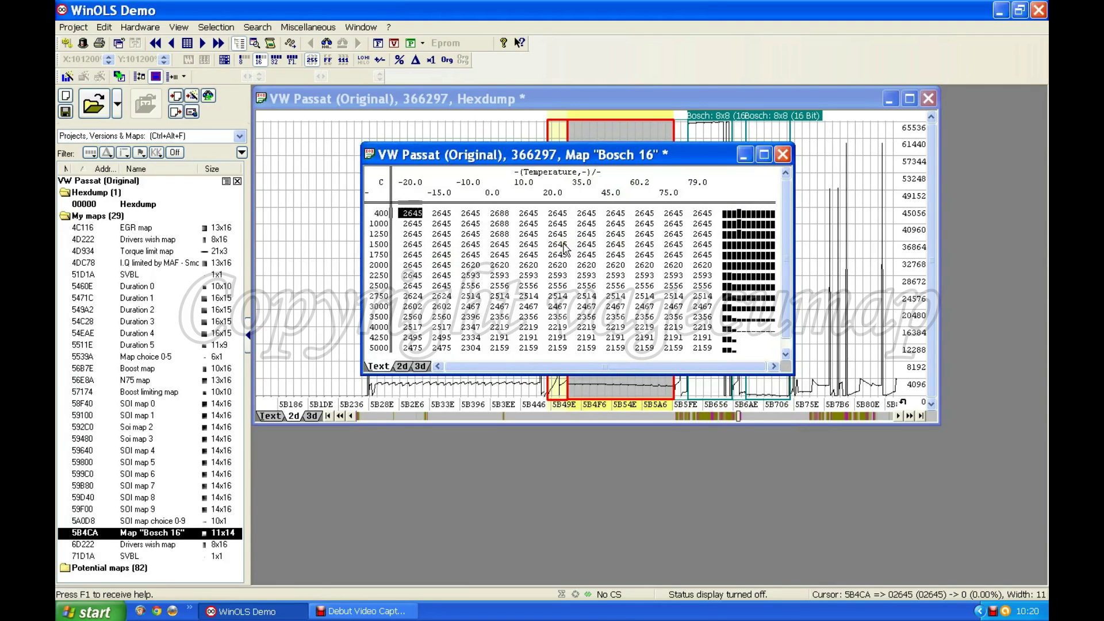
Set the 11x14 map's Y-axis description to "Engine speed" and its unit to rpm
click(379, 288)
double_click(380, 288)
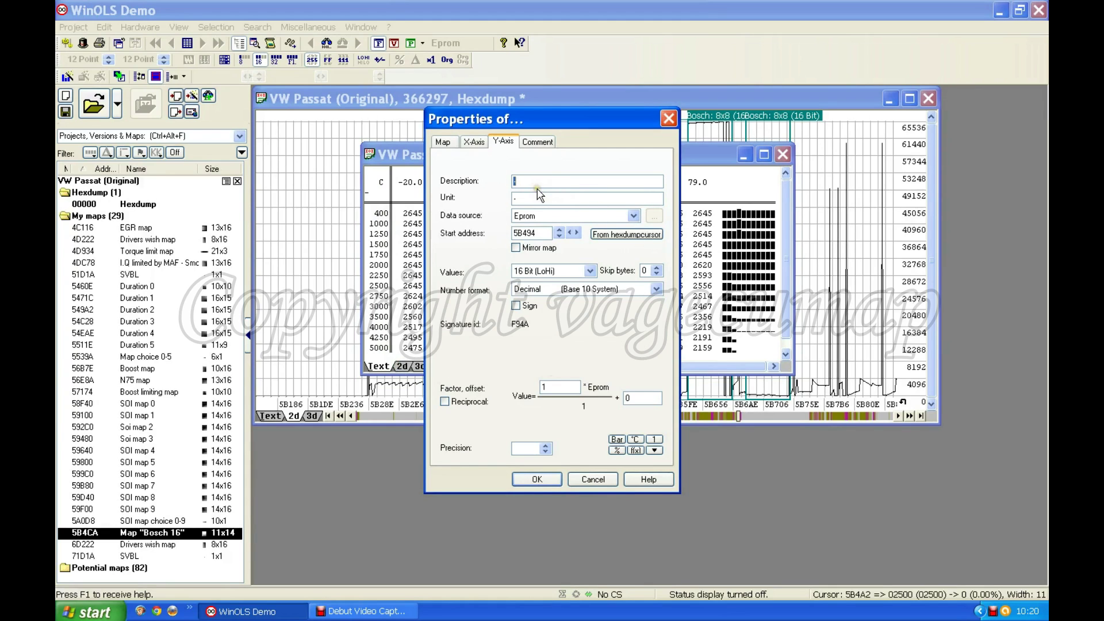
text(Engine speed)
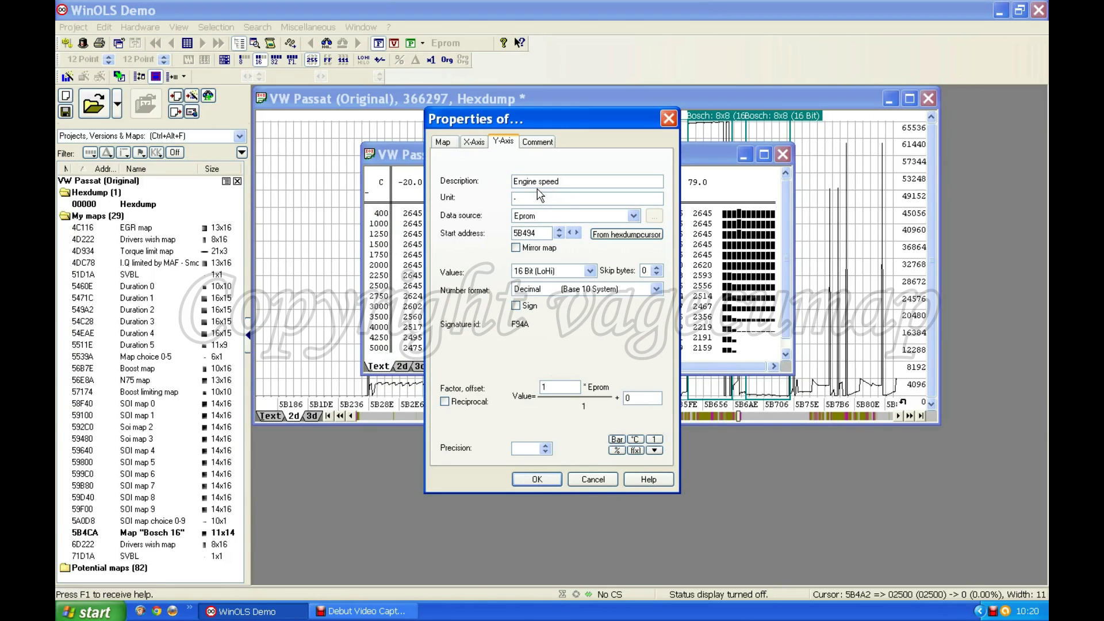
key(Tab)
click(537, 479)
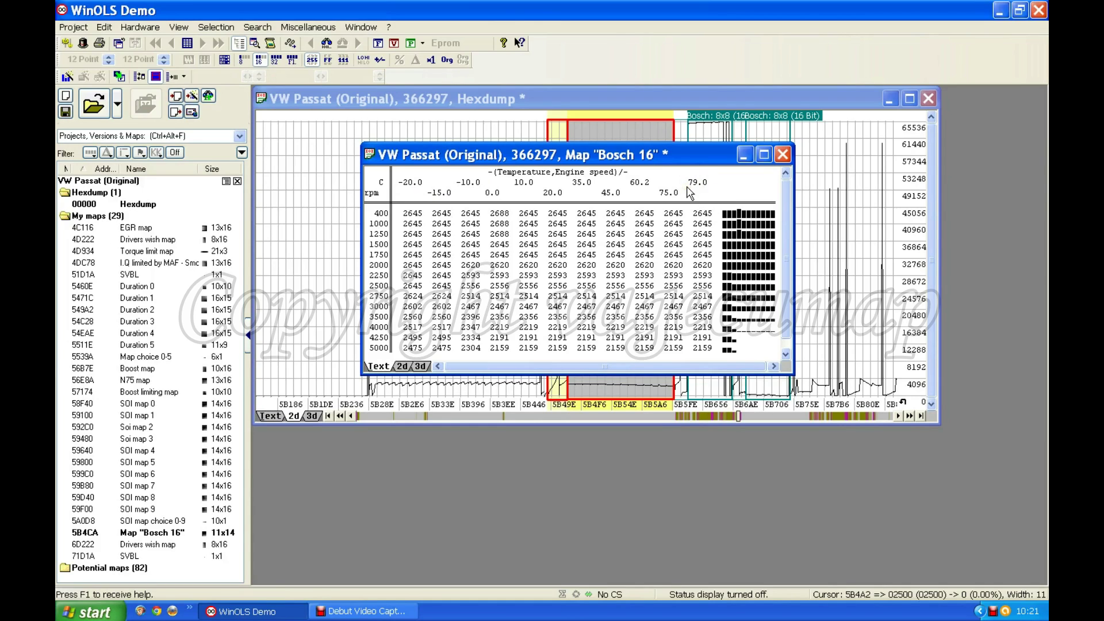
Check the X-axis properties for temperature, including factor and offset, and move the map window below the hexdump plot
double_click(592, 185)
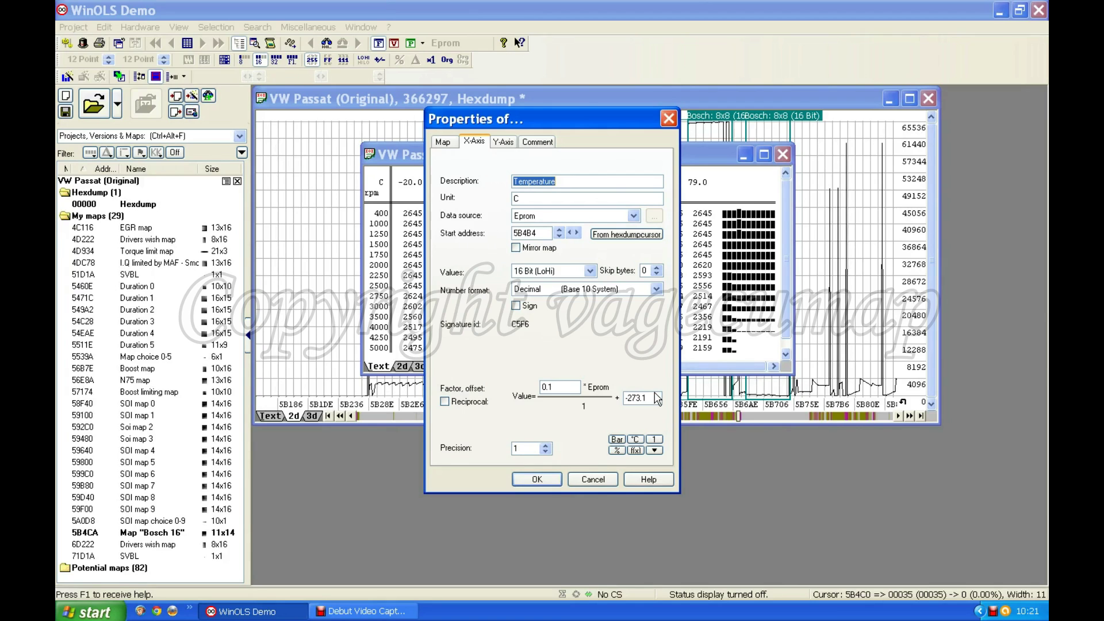
click(537, 481)
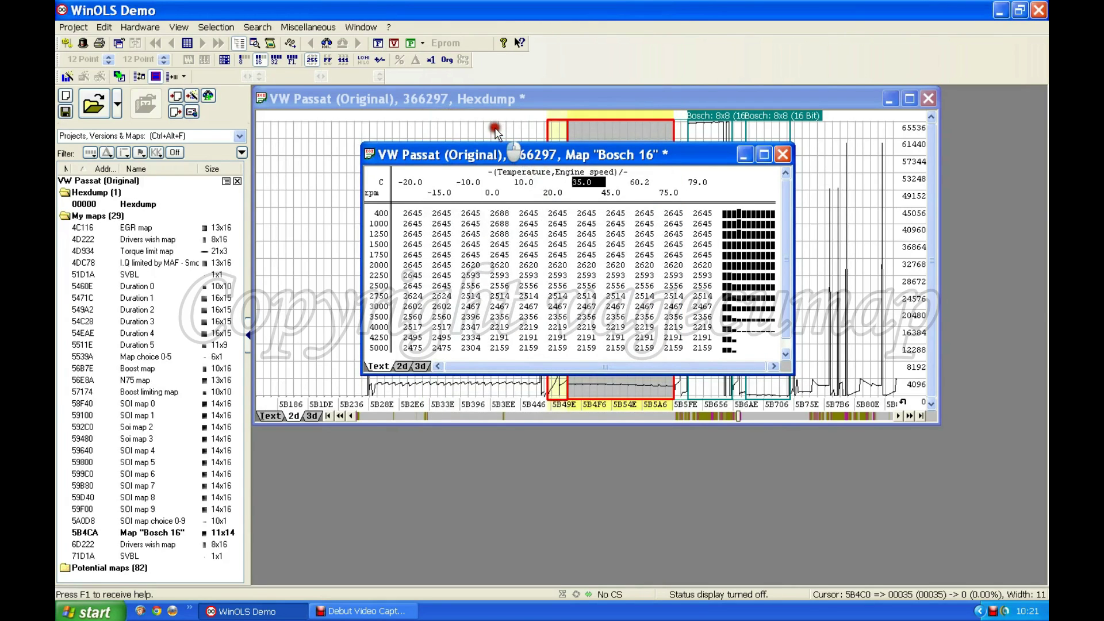
drag(525, 158, 497, 131)
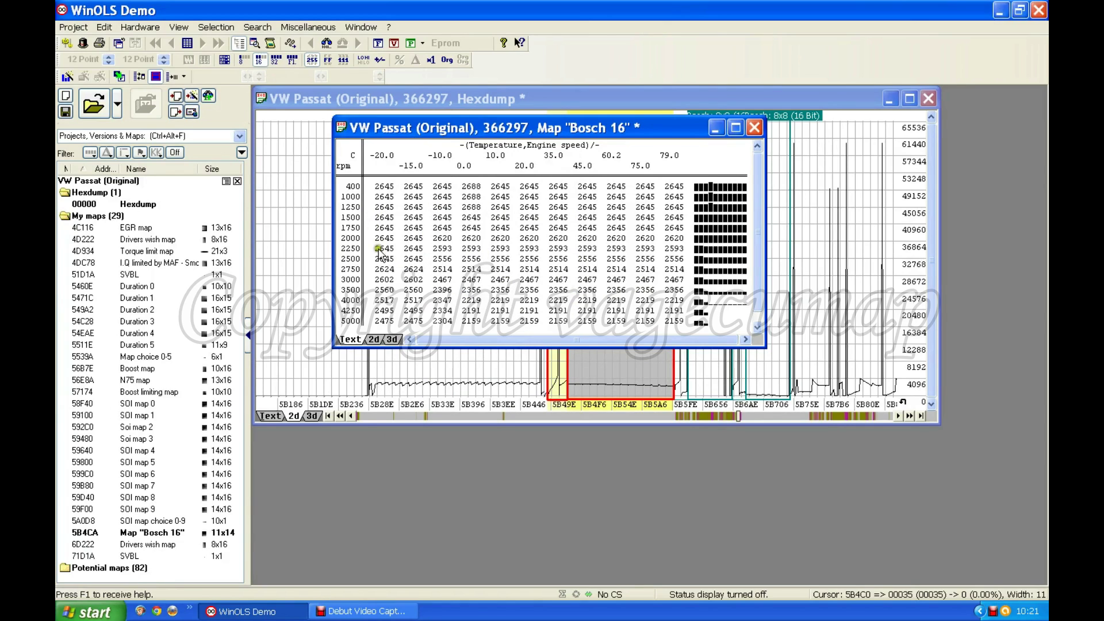
click(550, 249)
drag(554, 128, 585, 431)
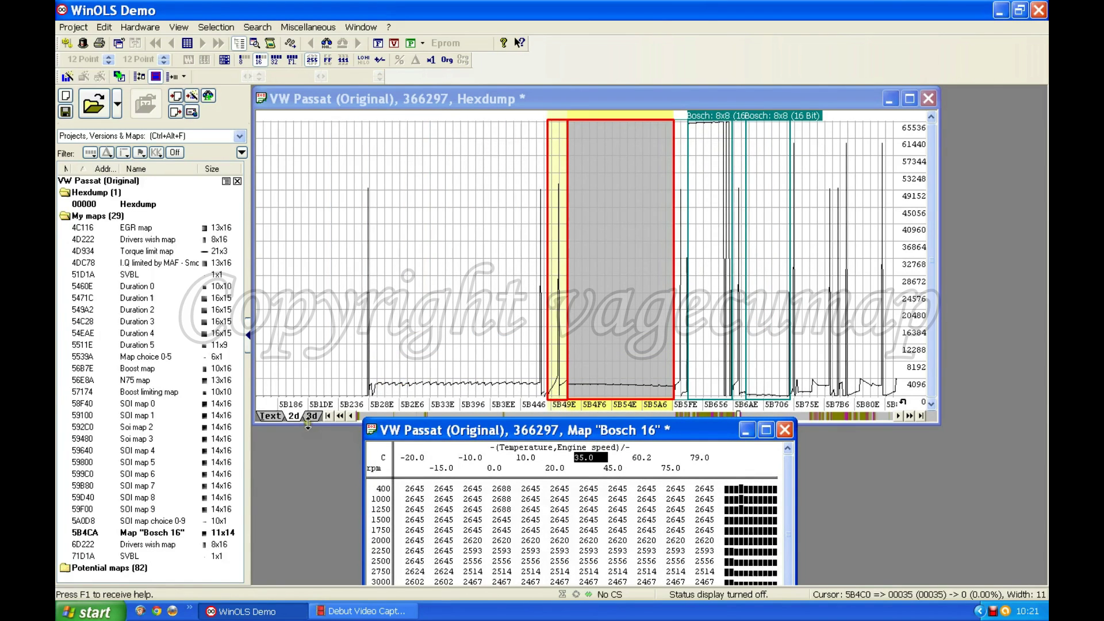
Show the hexdump as text and examine the SOI map values and the map choice block at 5A0D8
click(275, 415)
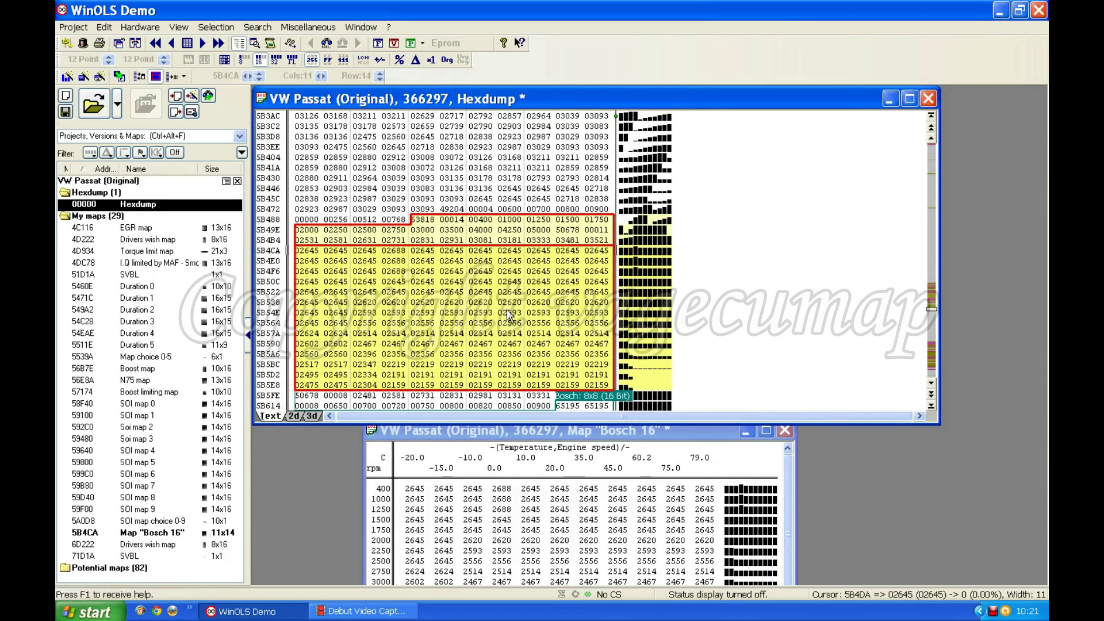
click(935, 235)
drag(935, 236, 935, 236)
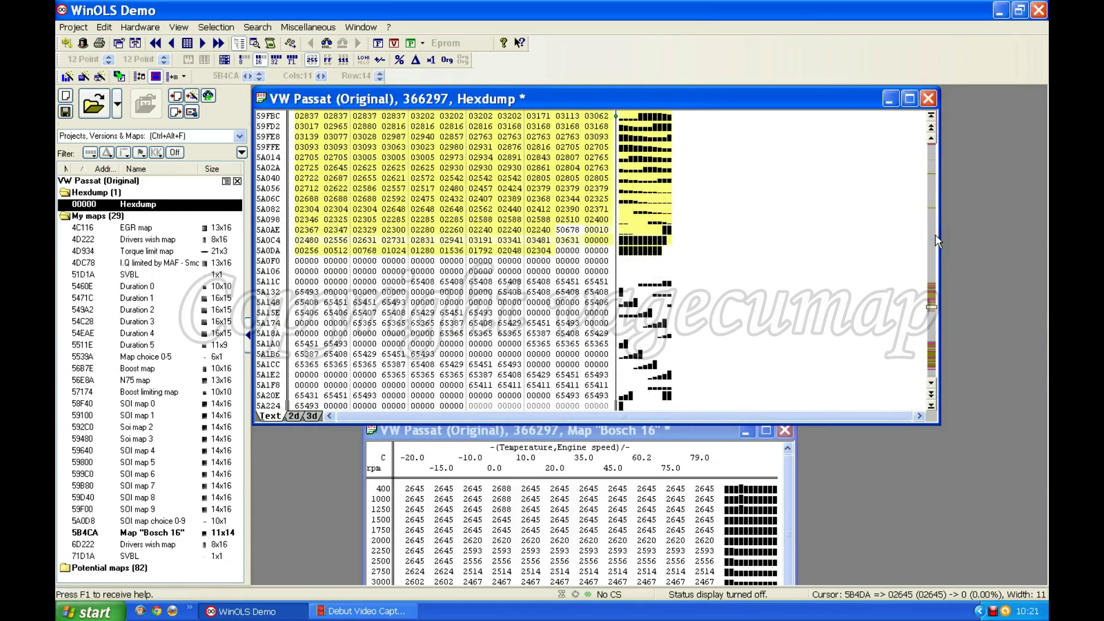
scroll(654, 223, up, 3)
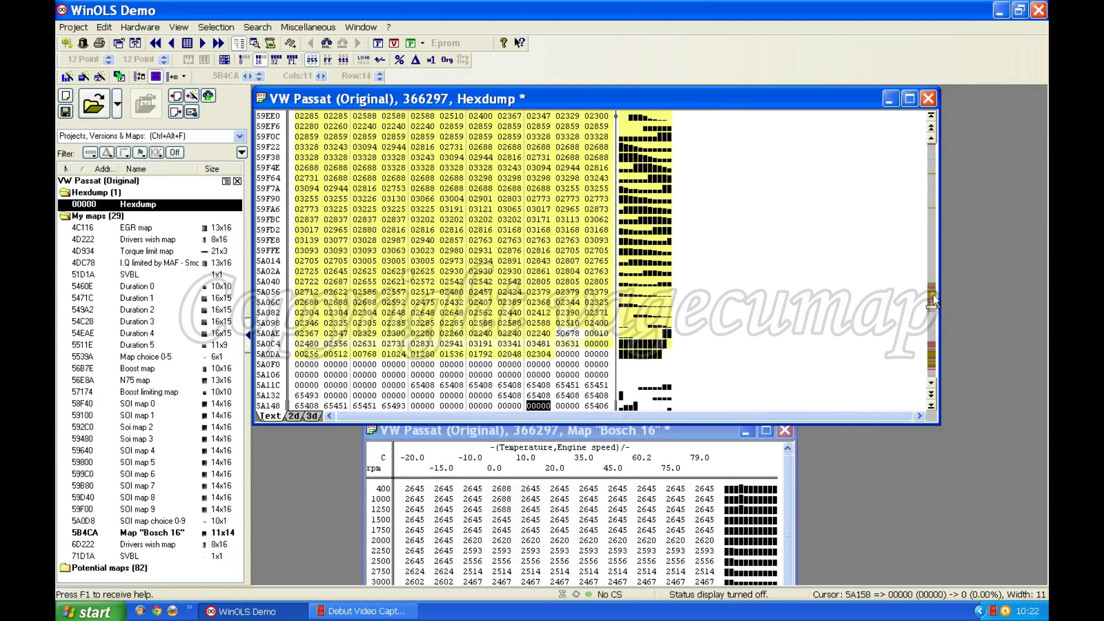
Examine the hexdump data that follows the SOI map choice block, up to the 11x14 map at 5B4CA
click(931, 327)
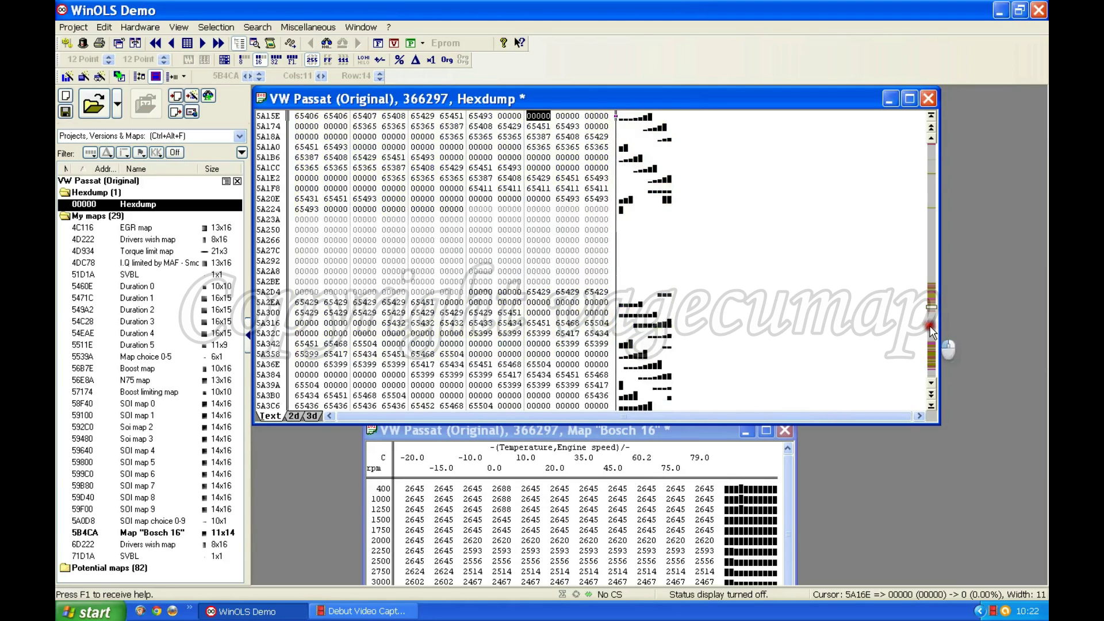
click(930, 326)
click(930, 327)
click(931, 327)
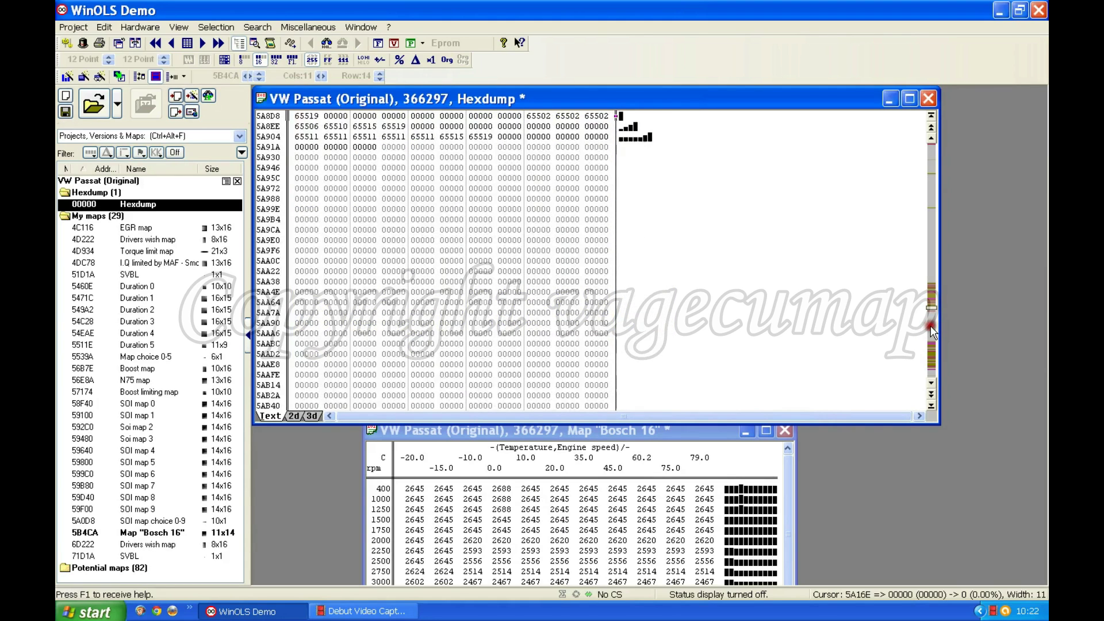
click(931, 325)
click(930, 326)
click(931, 326)
click(931, 325)
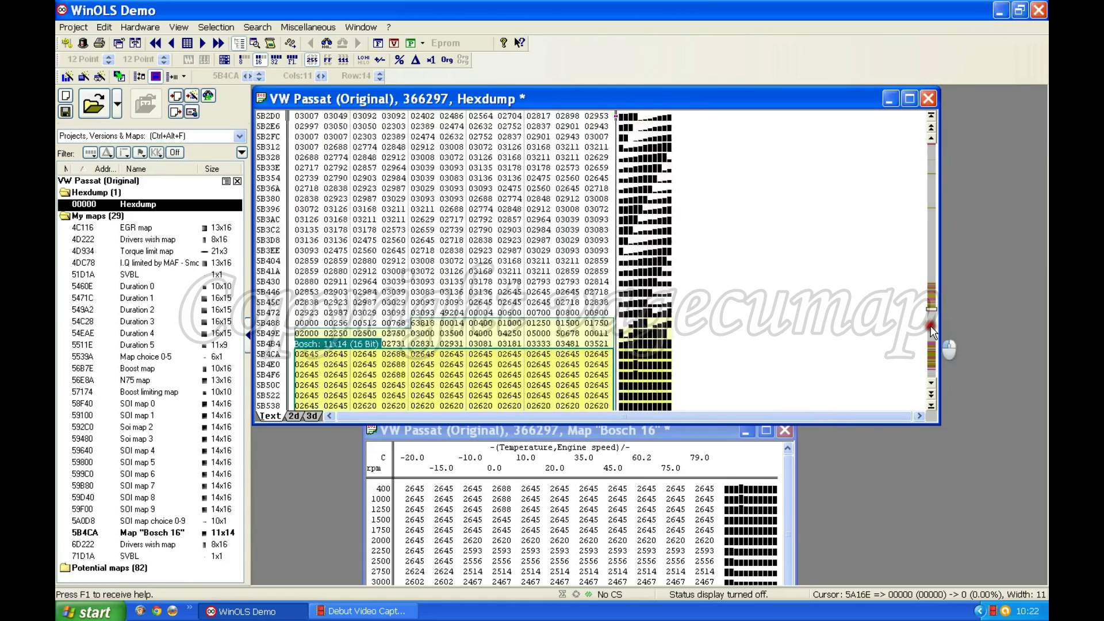
click(931, 325)
scroll(774, 296, up, 1)
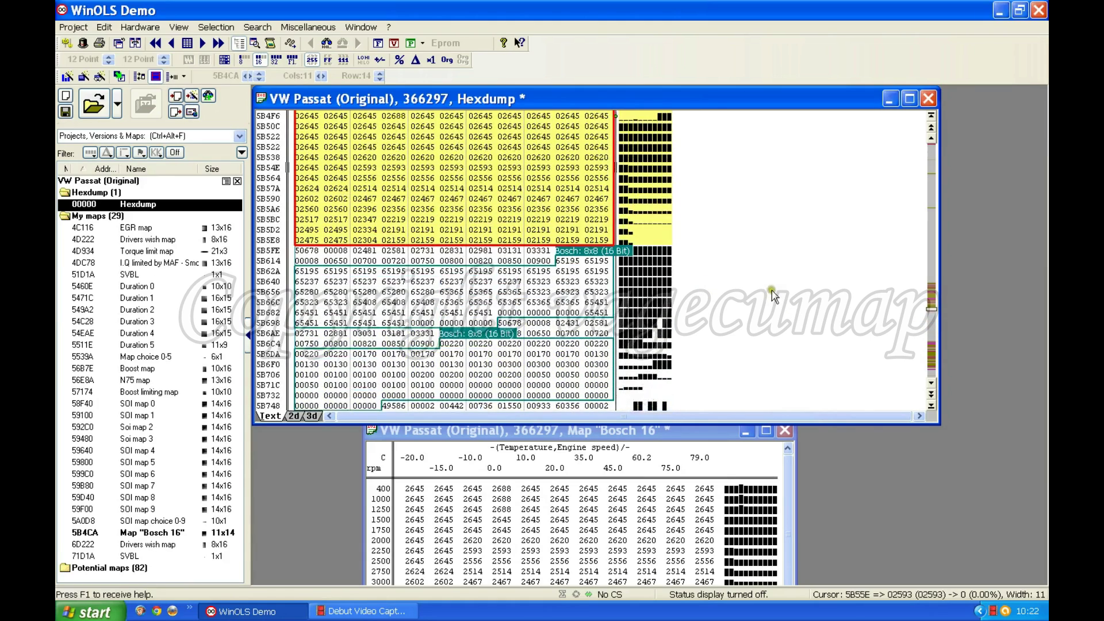
scroll(773, 297, up, 2)
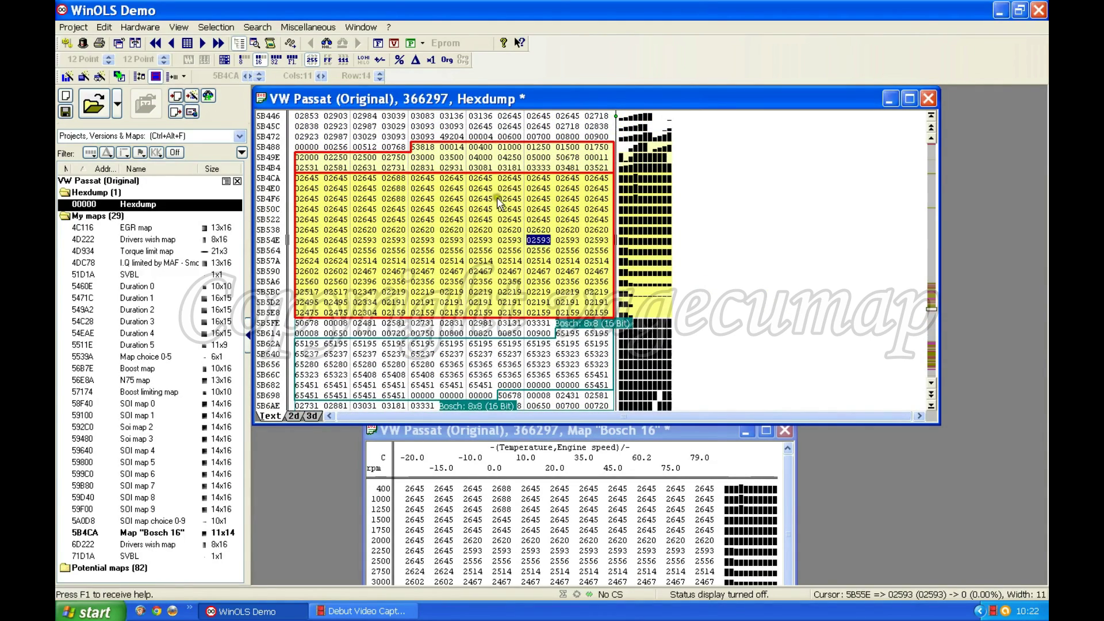
Place the 11x14 map window beside its highlighted data in the hexdump
drag(588, 542, 659, 479)
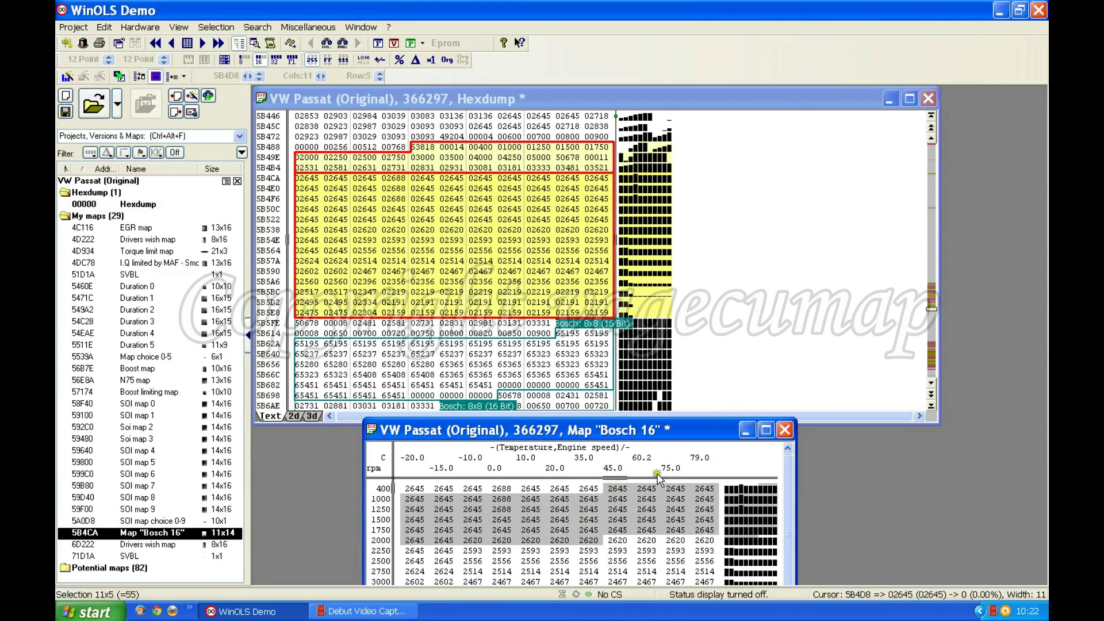
click(657, 478)
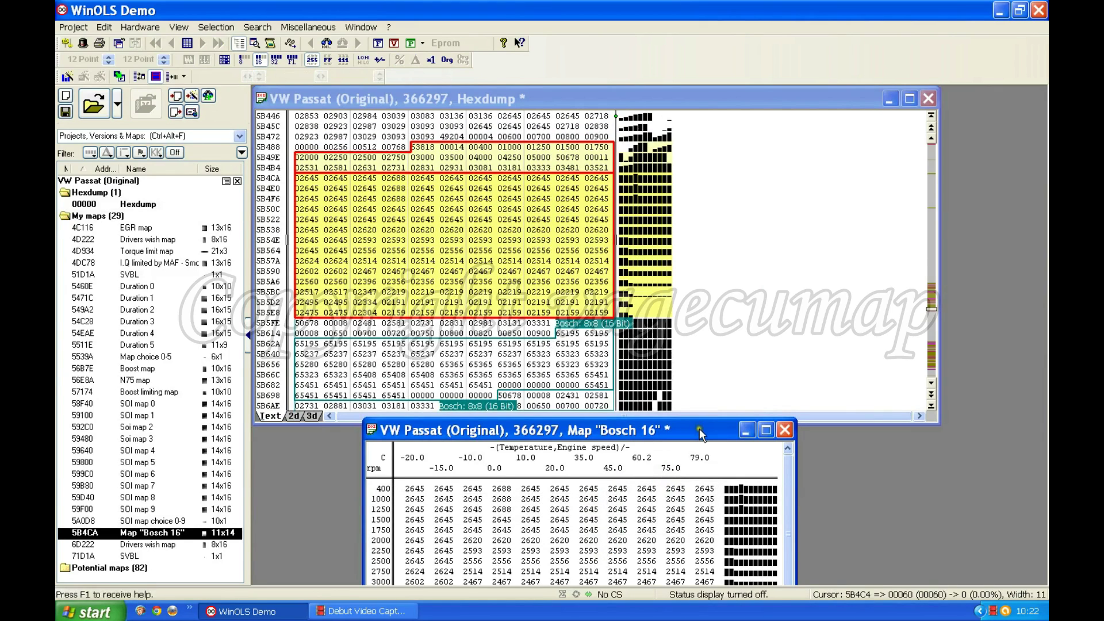
drag(954, 160, 953, 160)
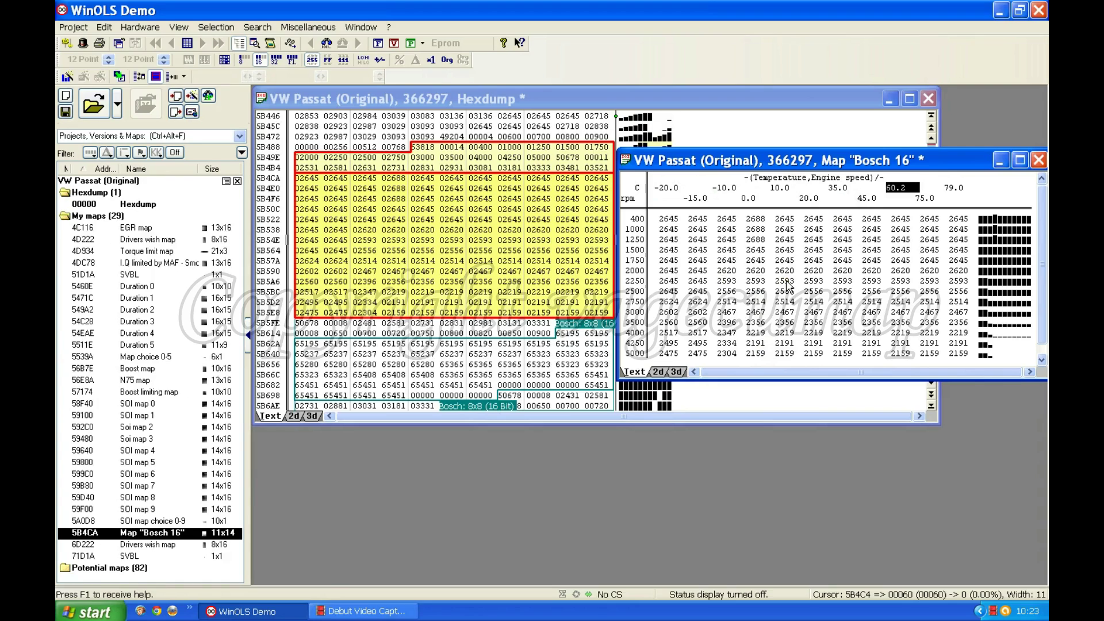
Set the description of Map "Bosch 16" to "Crankshaft rotation" in its map properties
key(ctrl+e)
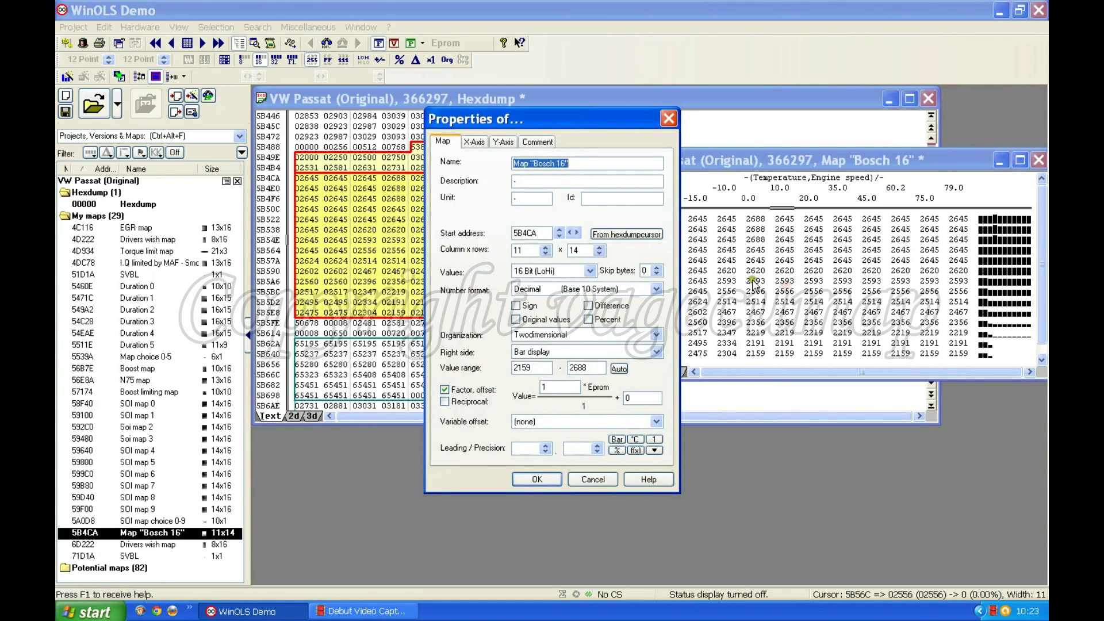
click(535, 181)
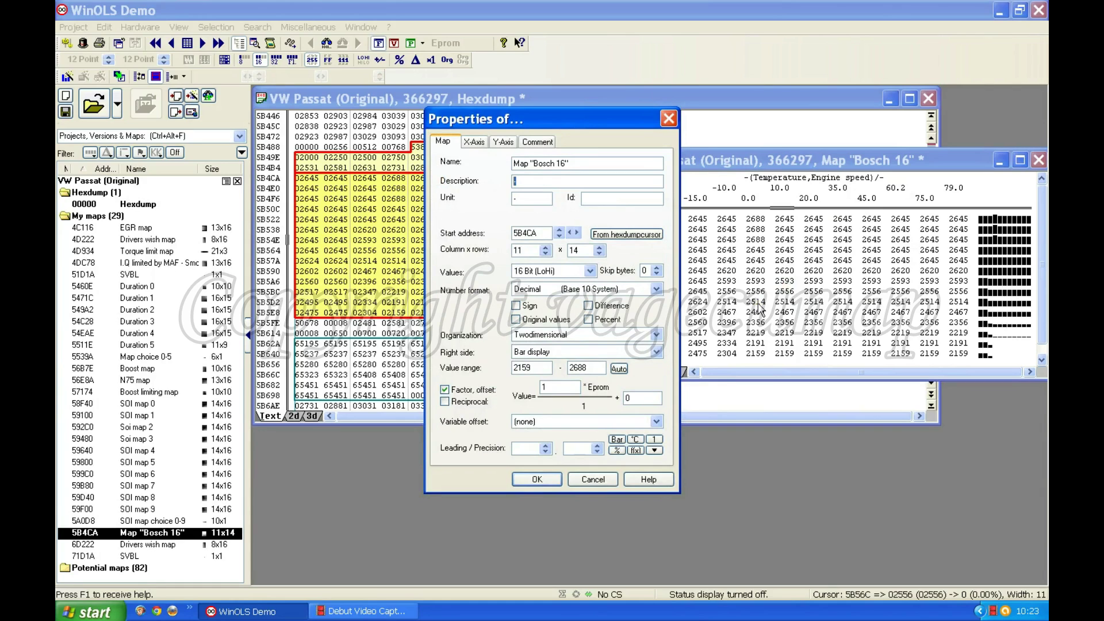
text(Crankshaft rot)
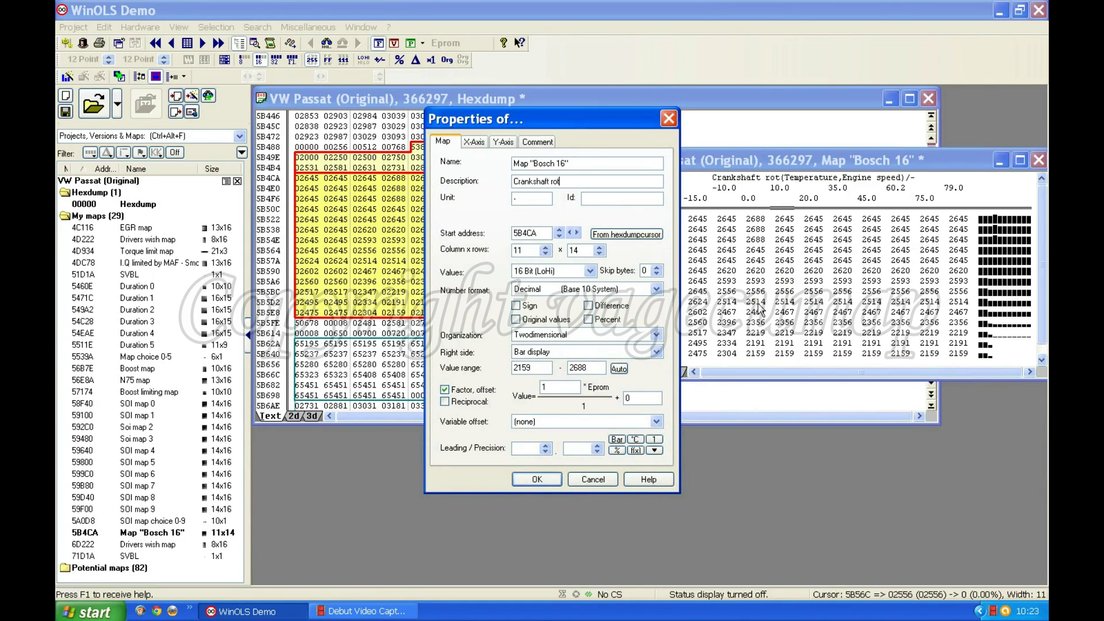
text(a)
text(ion)
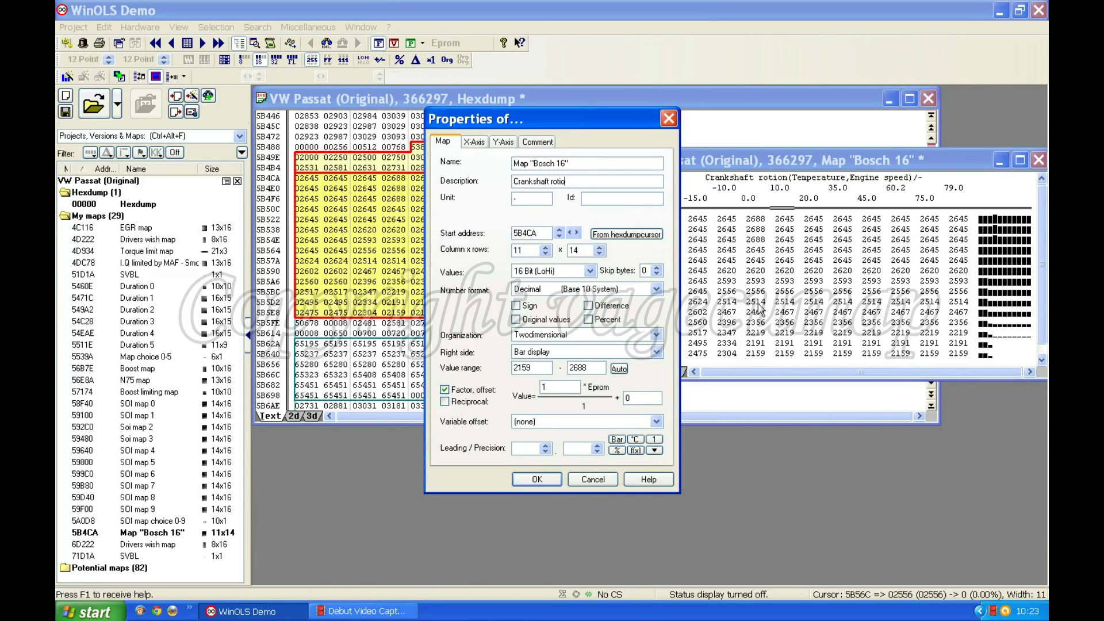
key(BackSpace)
key(BackSpace)
key(BackSpace)
text(ation)
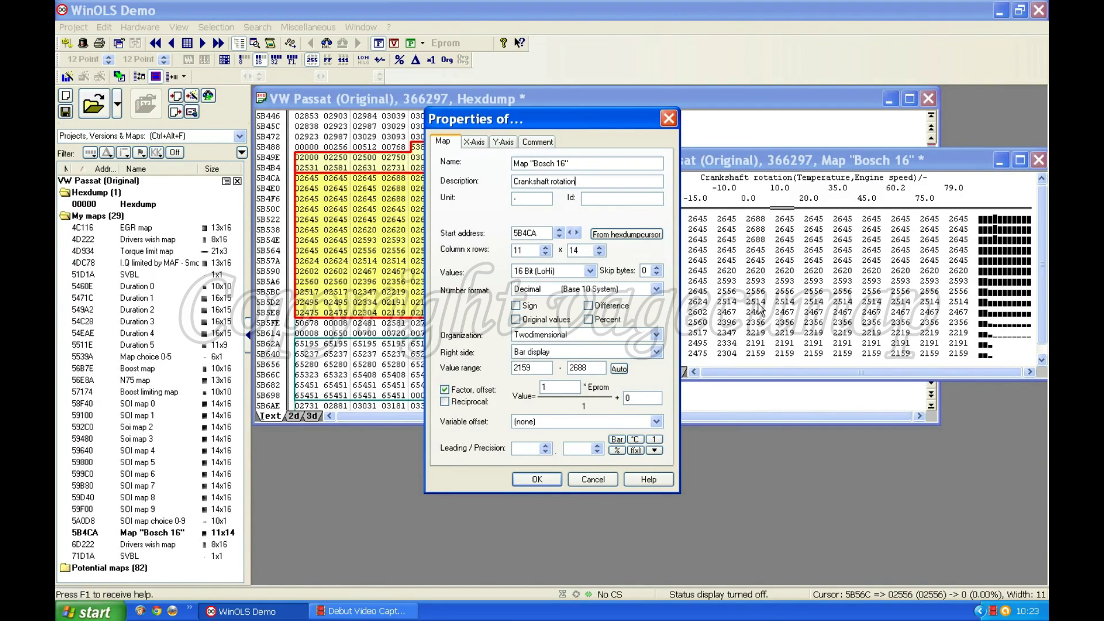
Set the map's unit to "cr" and its precision to 2 decimals
double_click(520, 199)
text(cr)
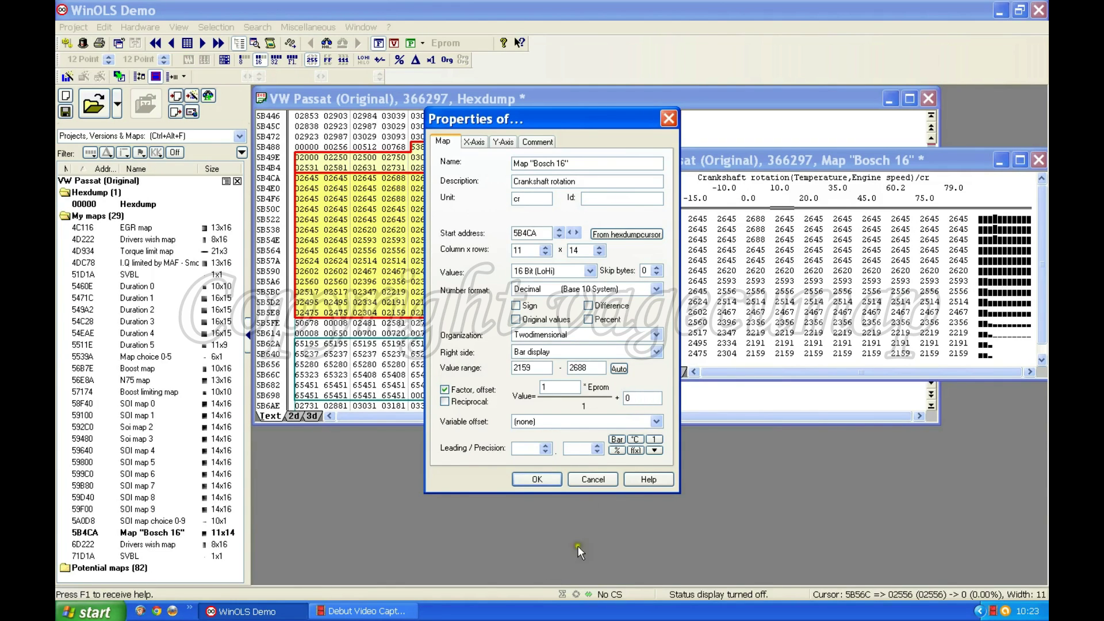
click(598, 447)
click(598, 448)
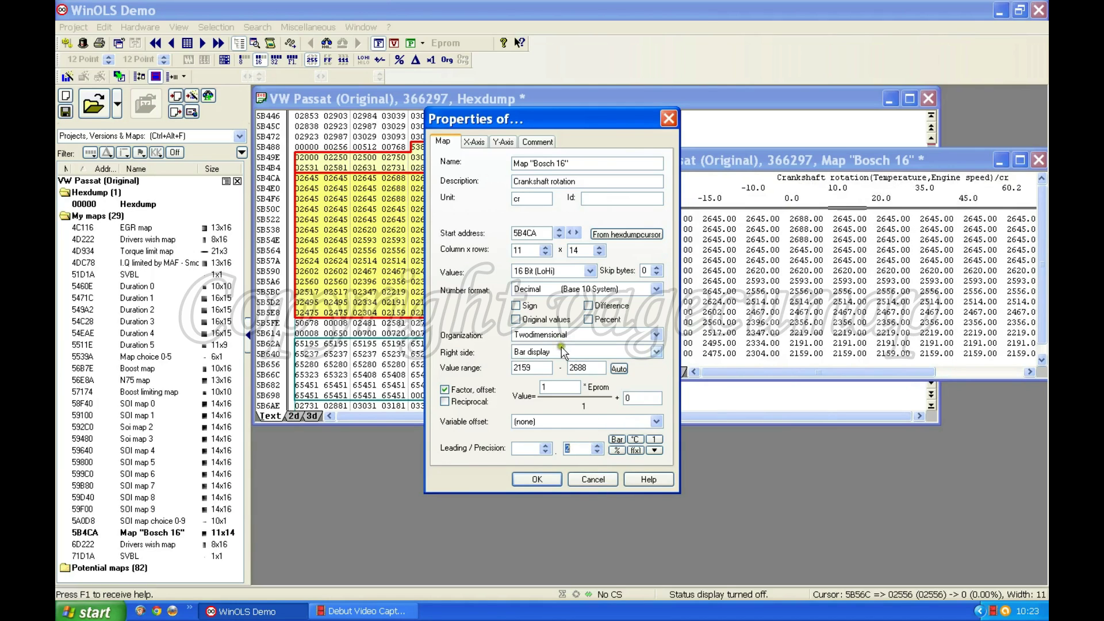
Set the conversion factor of Map "Bosch 16" to 0.023437 and apply the map properties
double_click(565, 384)
text(0.0)
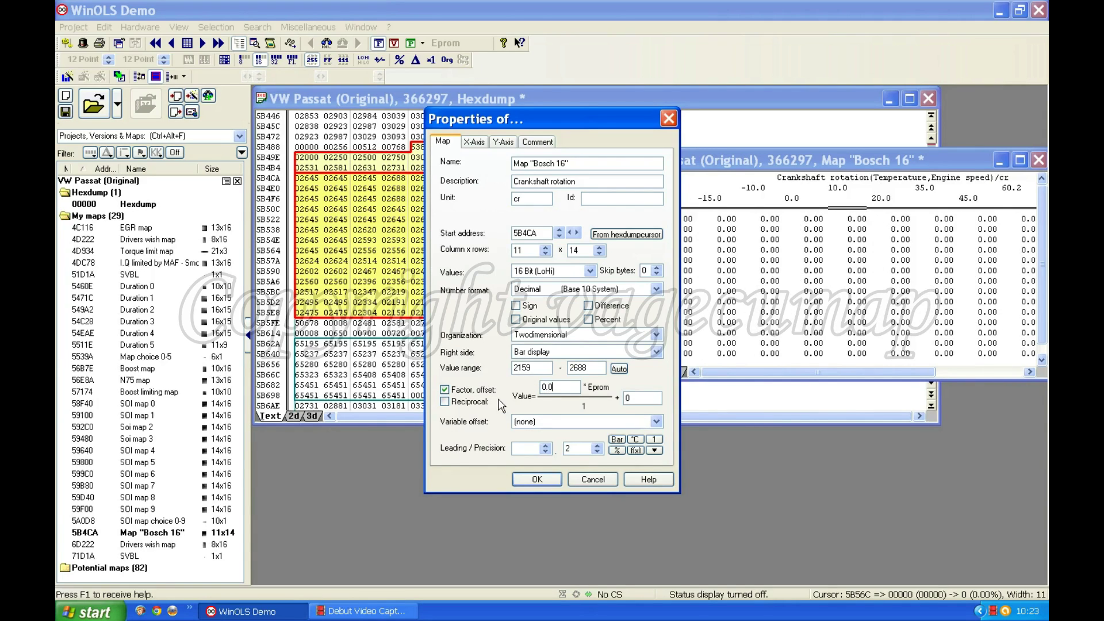
text(23437)
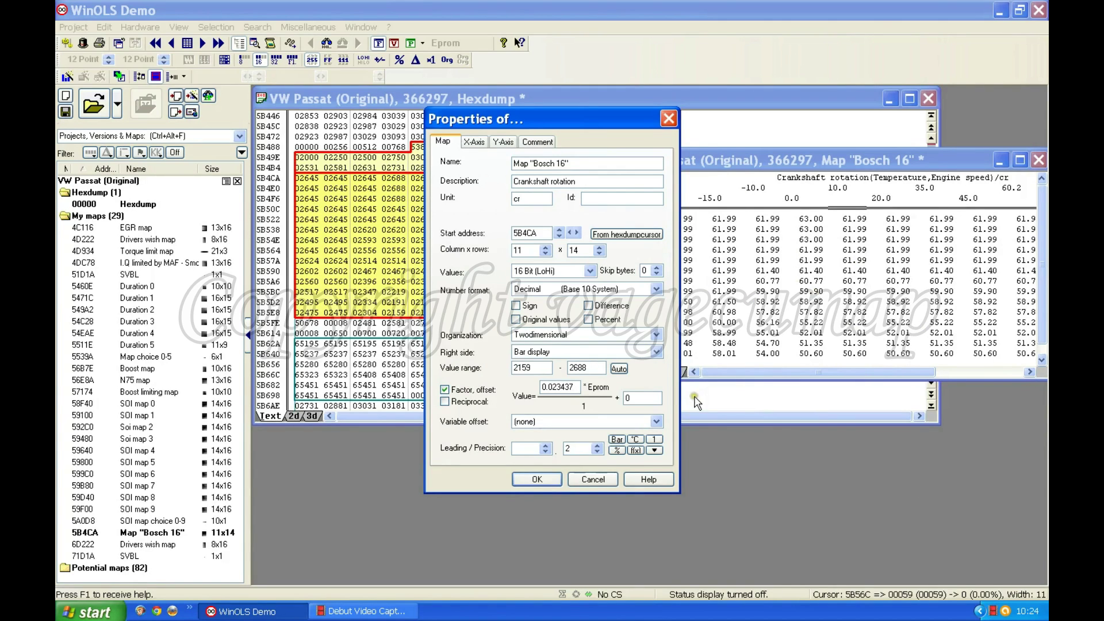
click(536, 481)
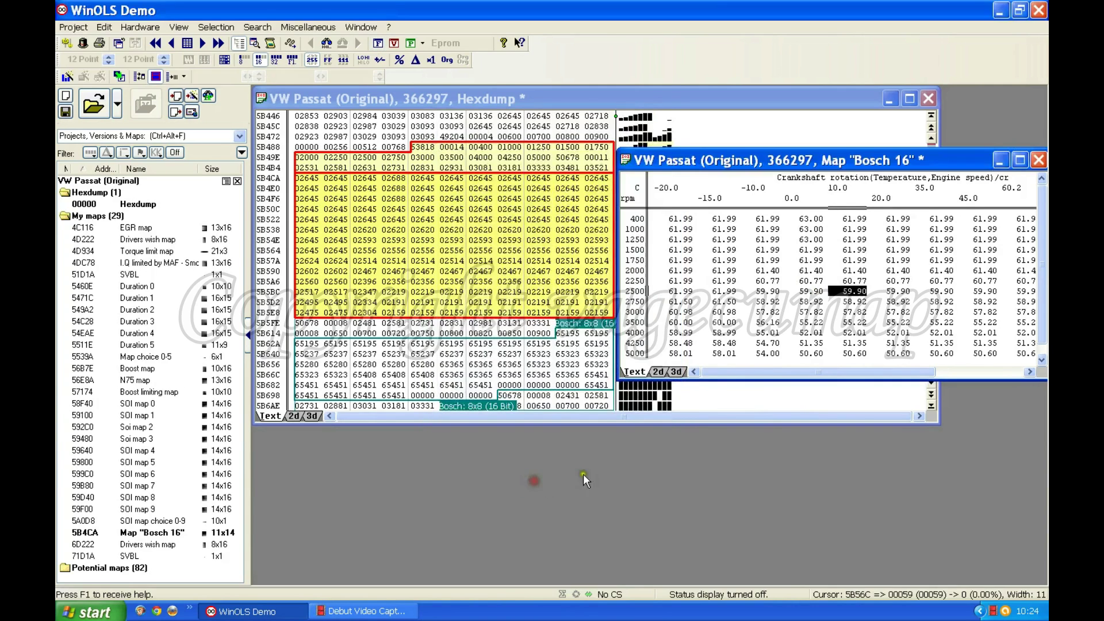
Move the map window over the hexdump and review its crankshaft rotation values across the temperature columns
drag(846, 163, 580, 144)
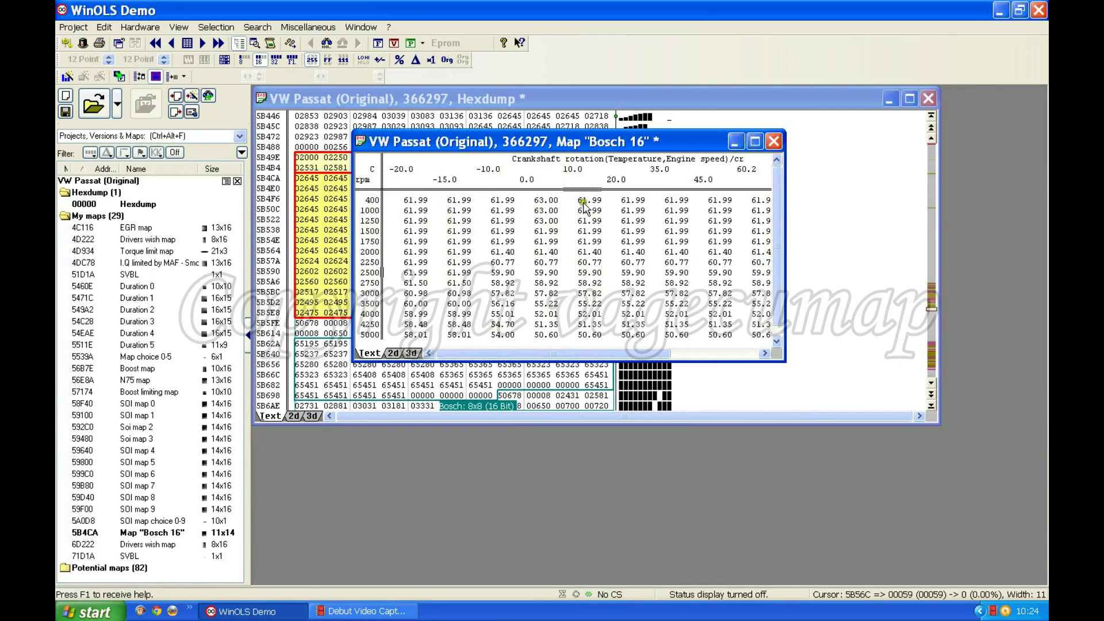
mouse_move(590, 354)
mouse_down()
mouse_move(698, 371)
mouse_move(497, 356)
mouse_up()
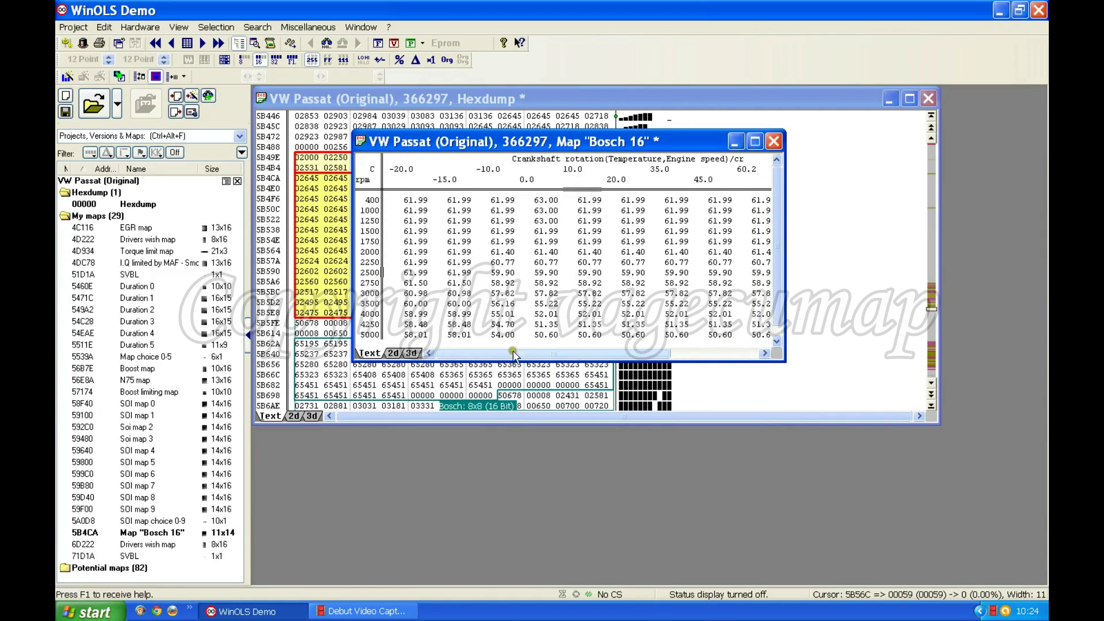
drag(593, 354, 640, 357)
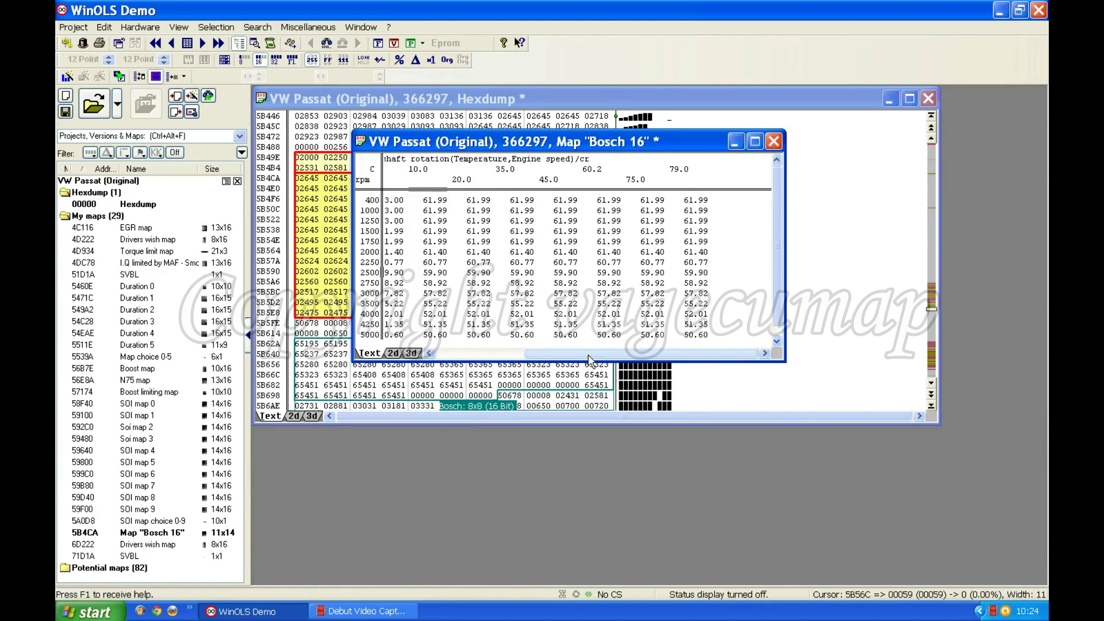
drag(589, 359, 484, 360)
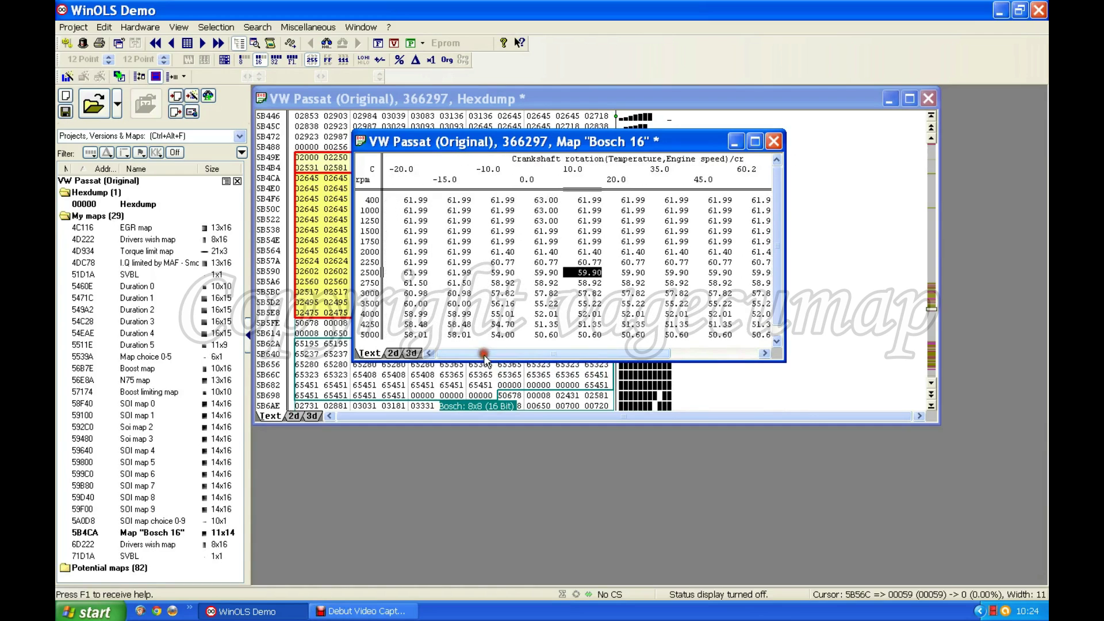
Set the value offset of Map "Bosch 16" to -78 in its map properties and apply it
click(566, 253)
key(ctrl+e)
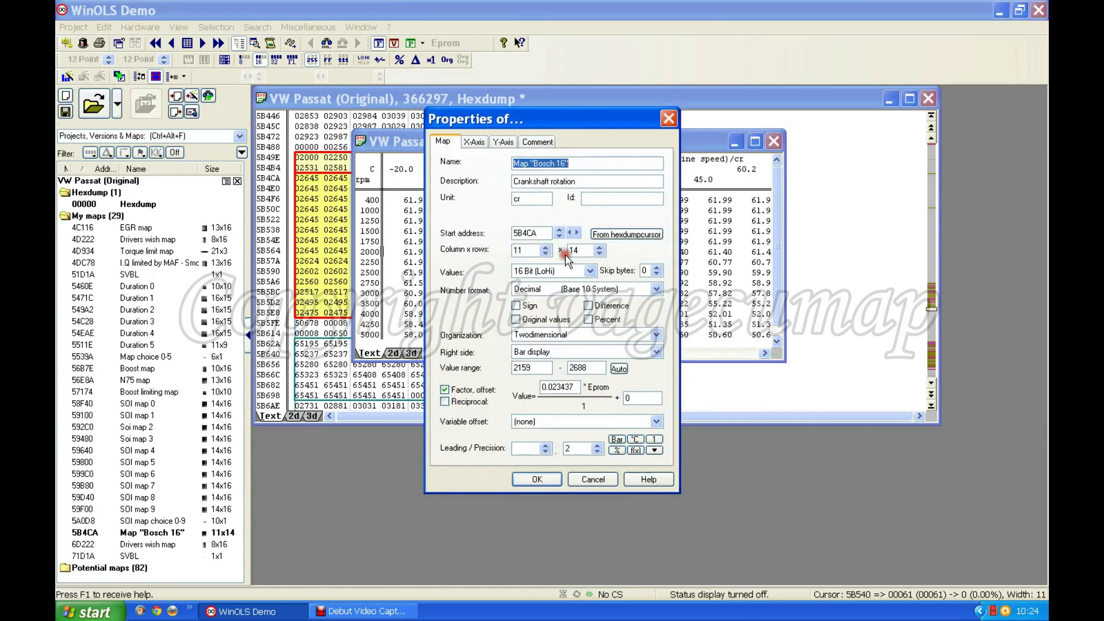
click(606, 397)
text(-78)
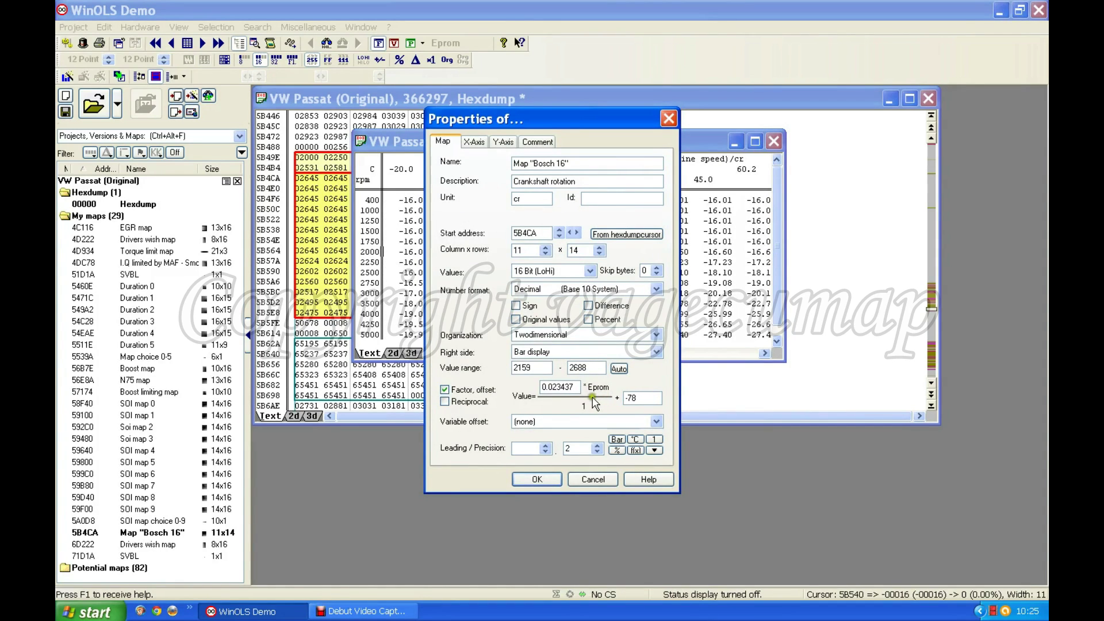
click(544, 477)
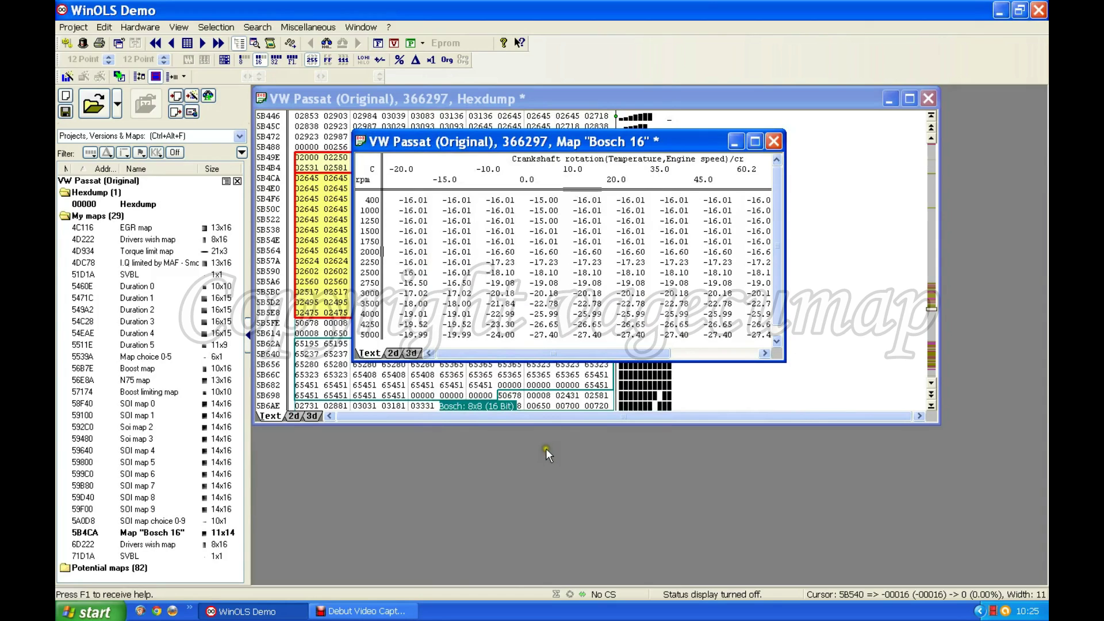
Examine the map's offset crankshaft rotation values over the full temperature range, from -20.0 to 79.0 C
drag(537, 353, 636, 356)
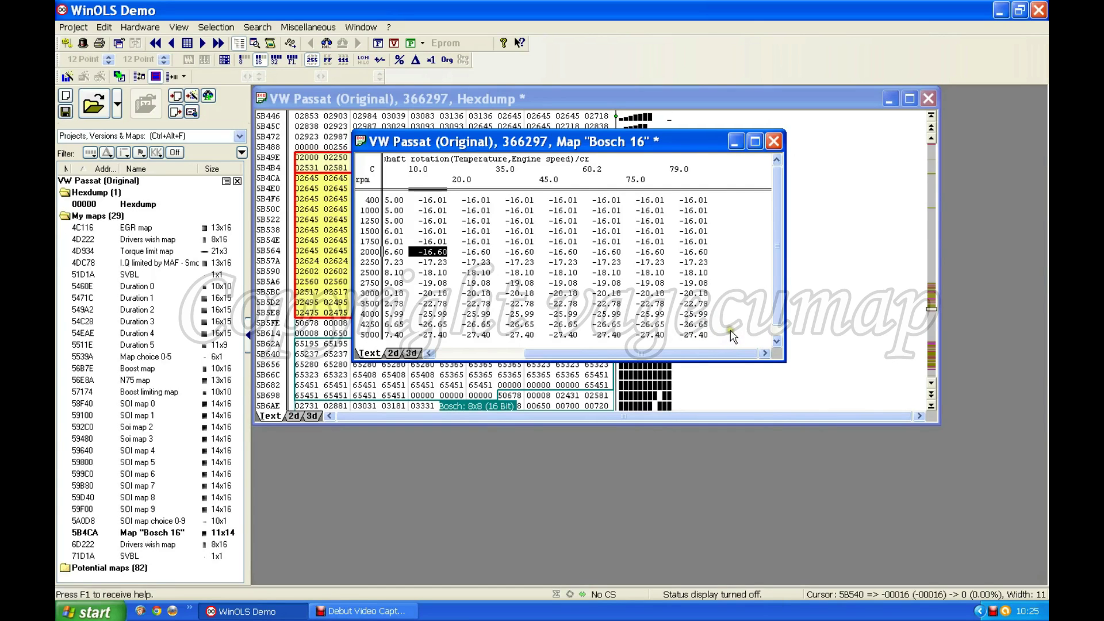
click(735, 355)
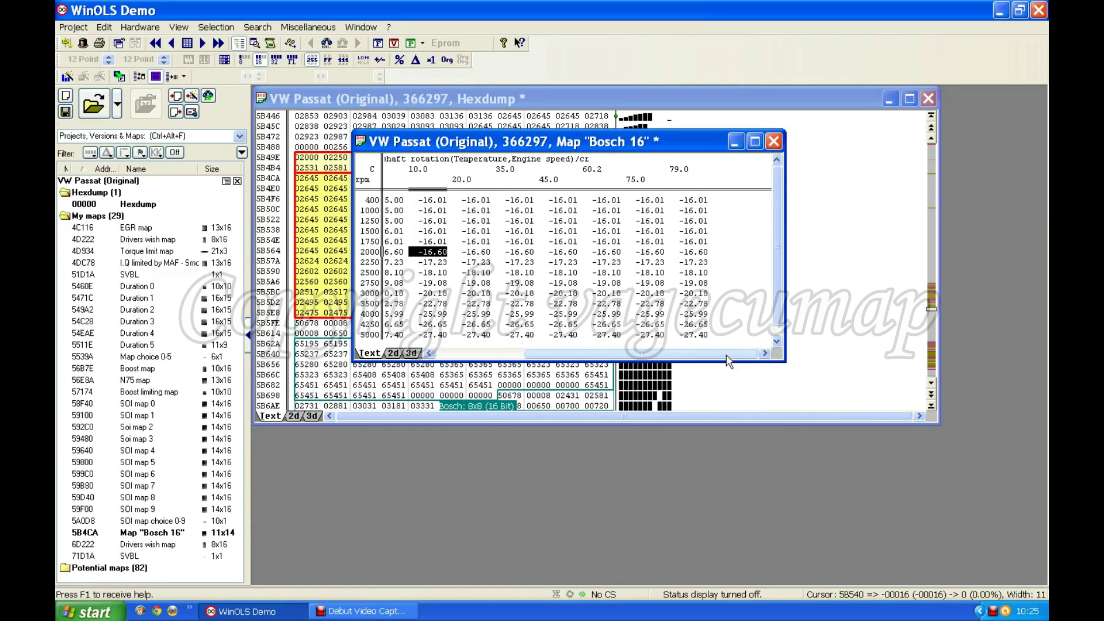
click(709, 186)
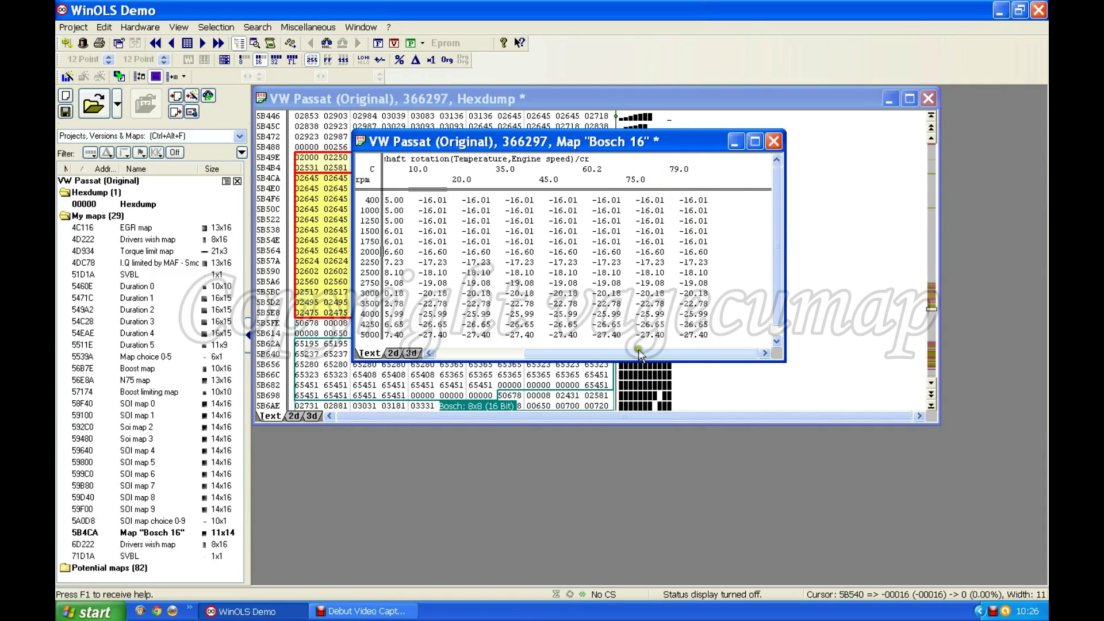
drag(639, 354, 432, 356)
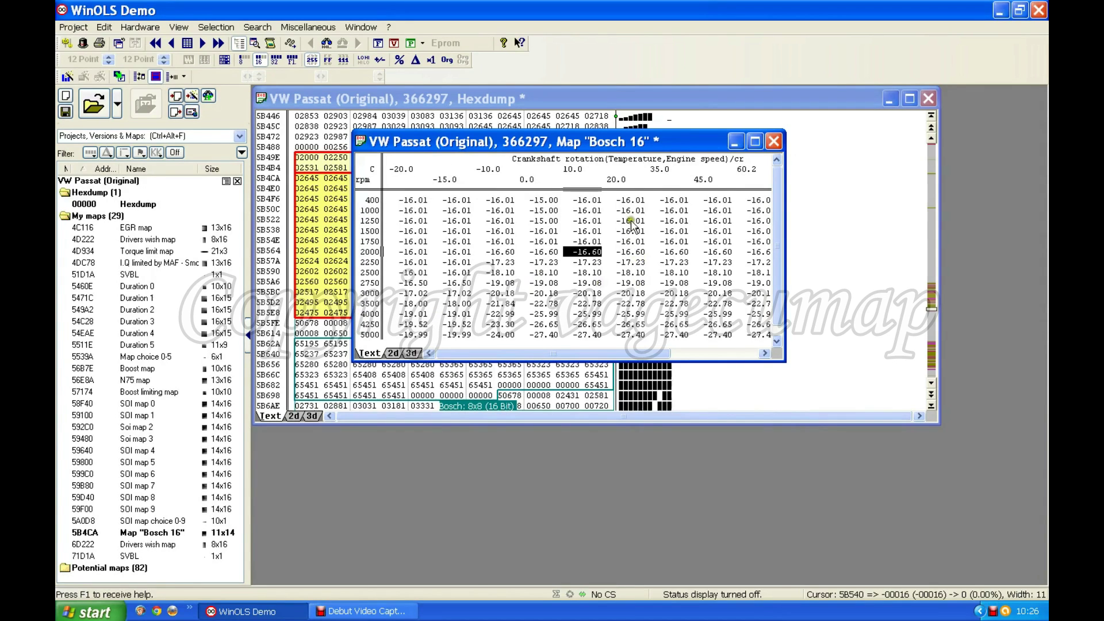
drag(631, 351, 600, 354)
drag(558, 353, 727, 350)
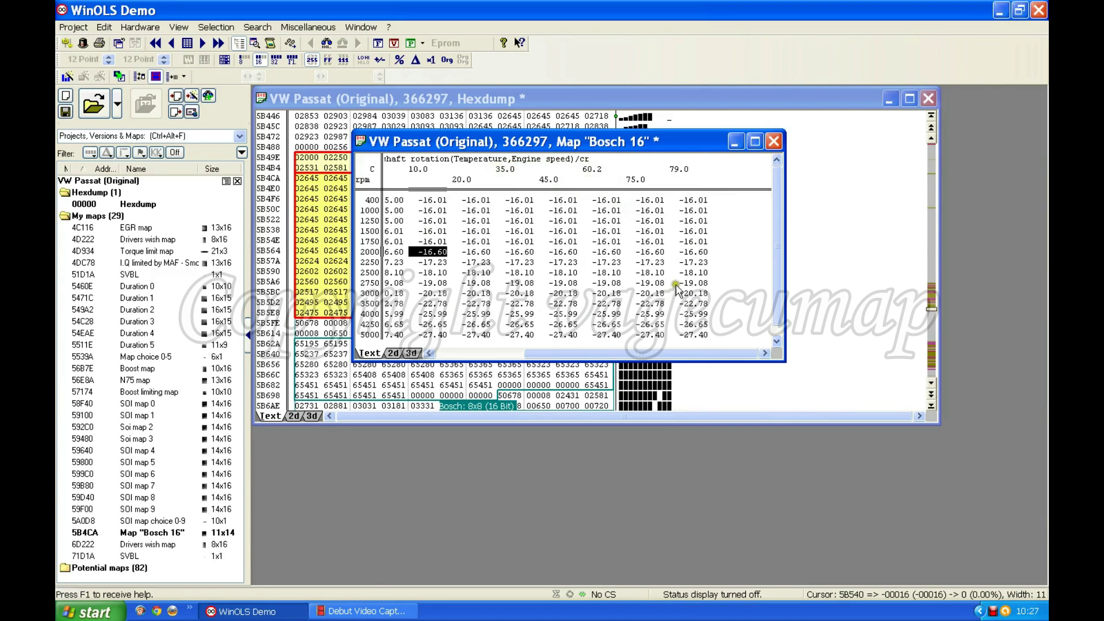
Rename Map "Bosch 16" as "SOI limiting map" and close its map window
double_click(508, 242)
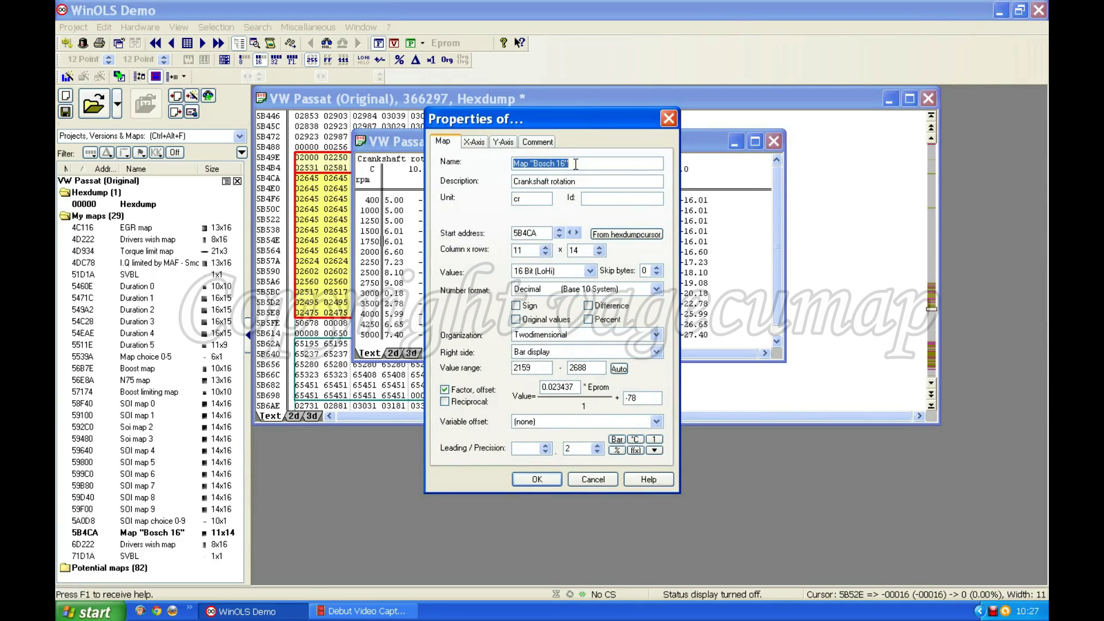
text(SOI)
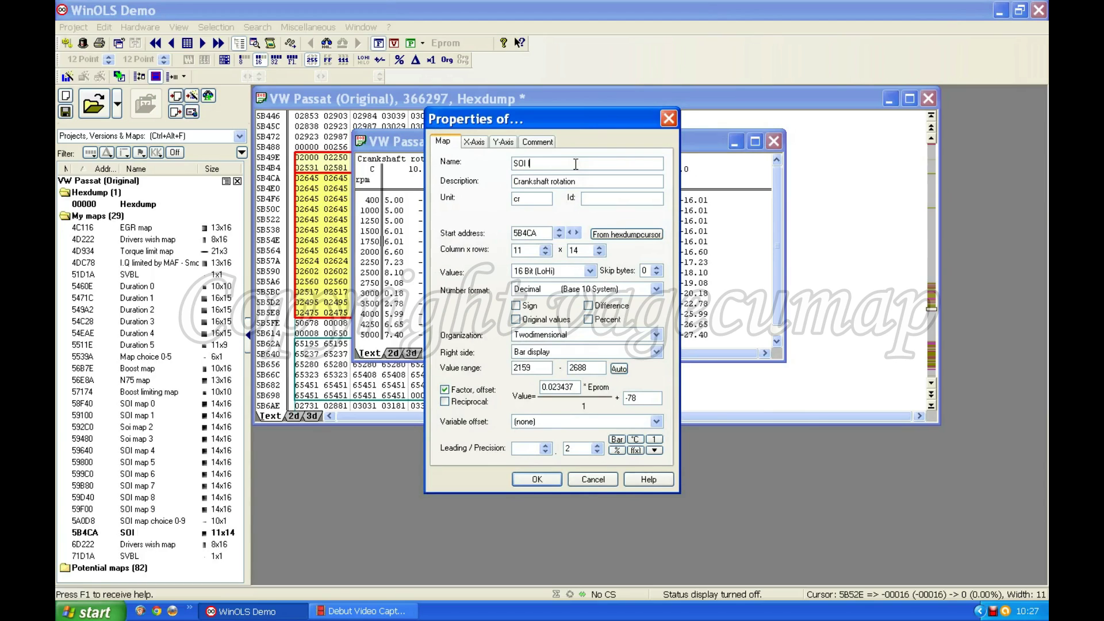
text( limiting map)
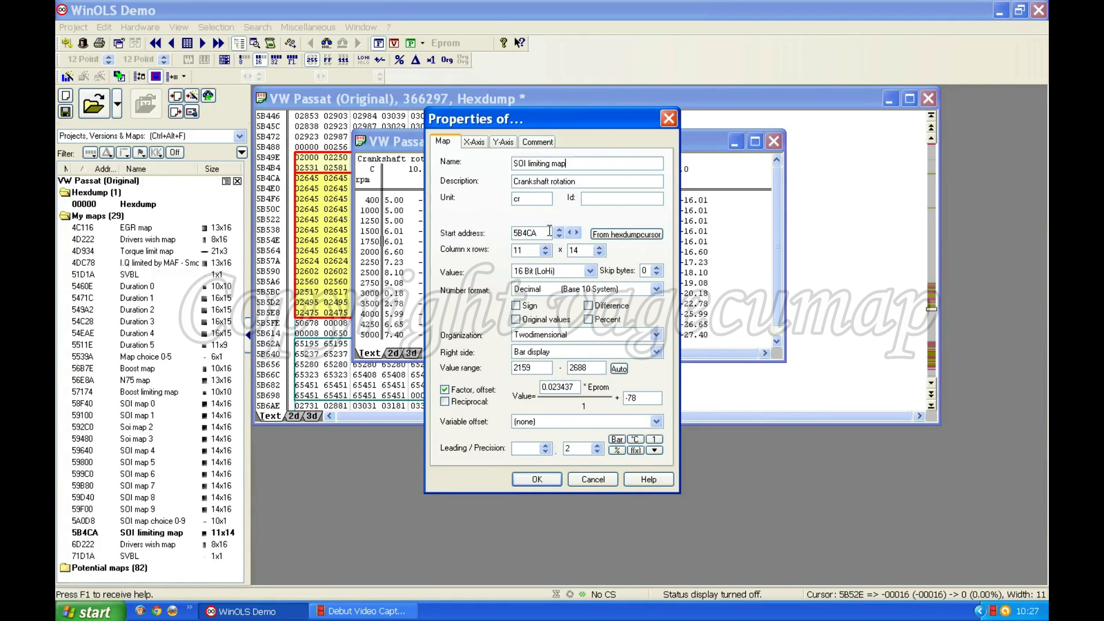
click(537, 479)
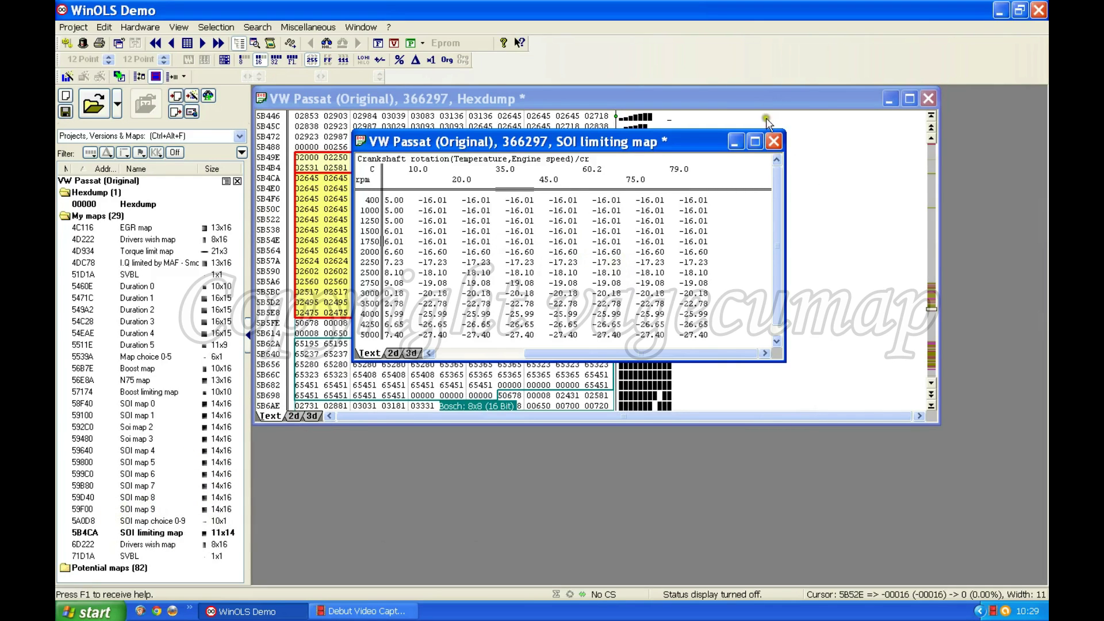
click(774, 142)
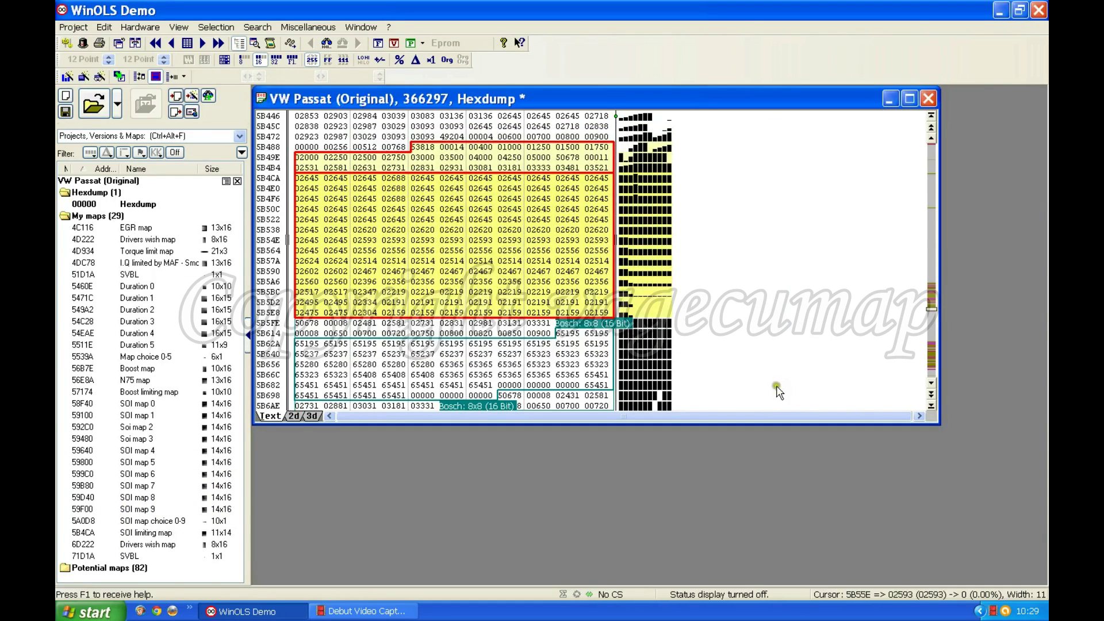